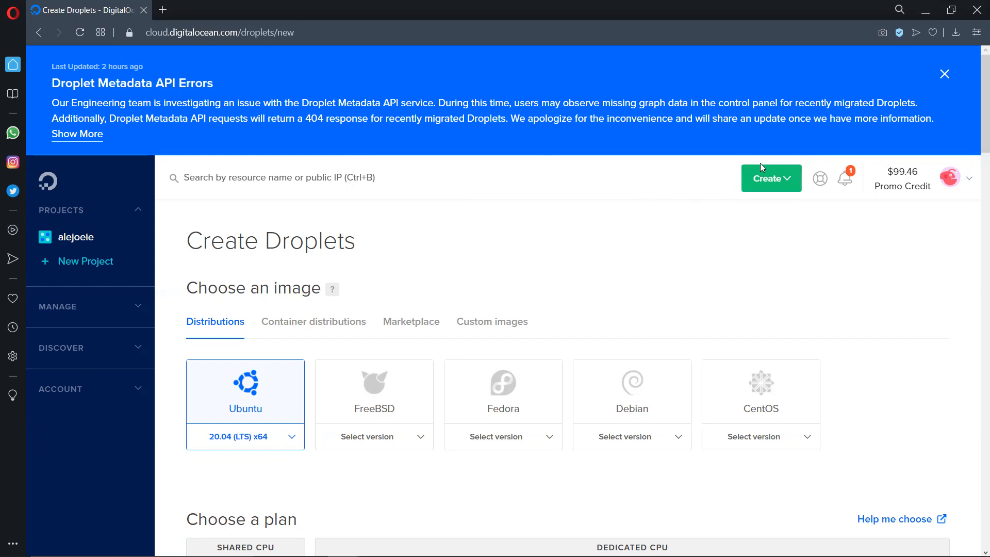
- Open the form for creating a new Droplet
click(787, 178)
scroll(741, 211, down, 2)
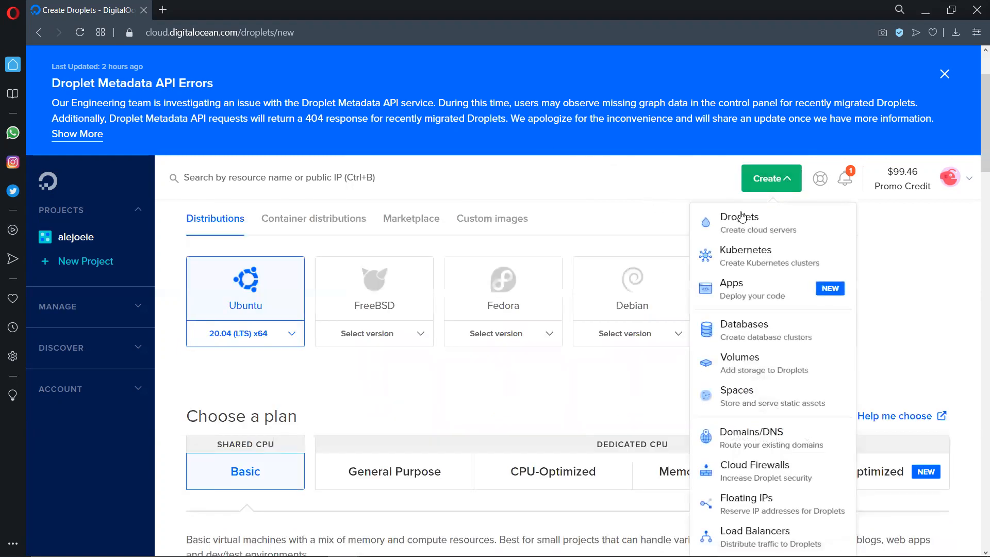
click(779, 229)
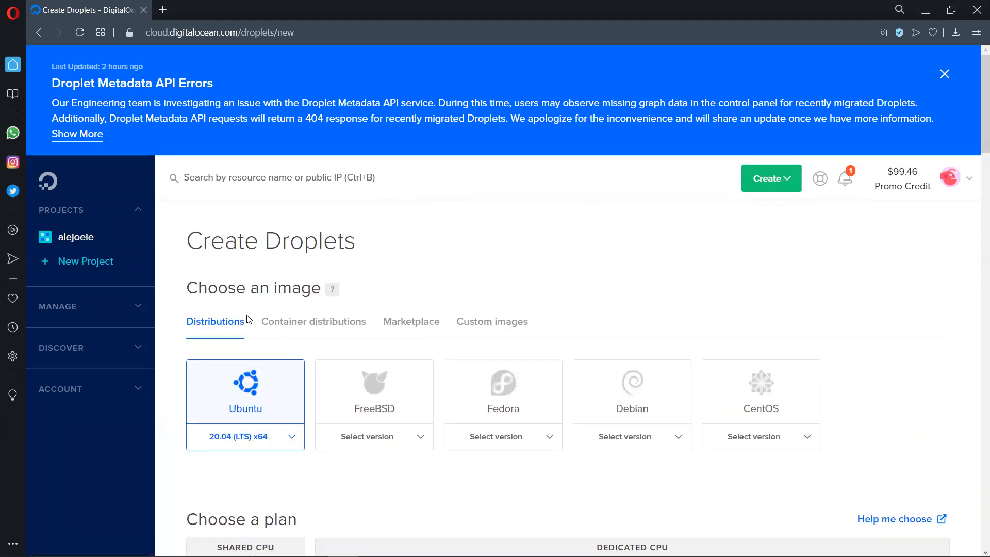
- Examine the image choices, plan types, CPU options and monthly prices on the Droplet creation form
scroll(299, 324, down, 1)
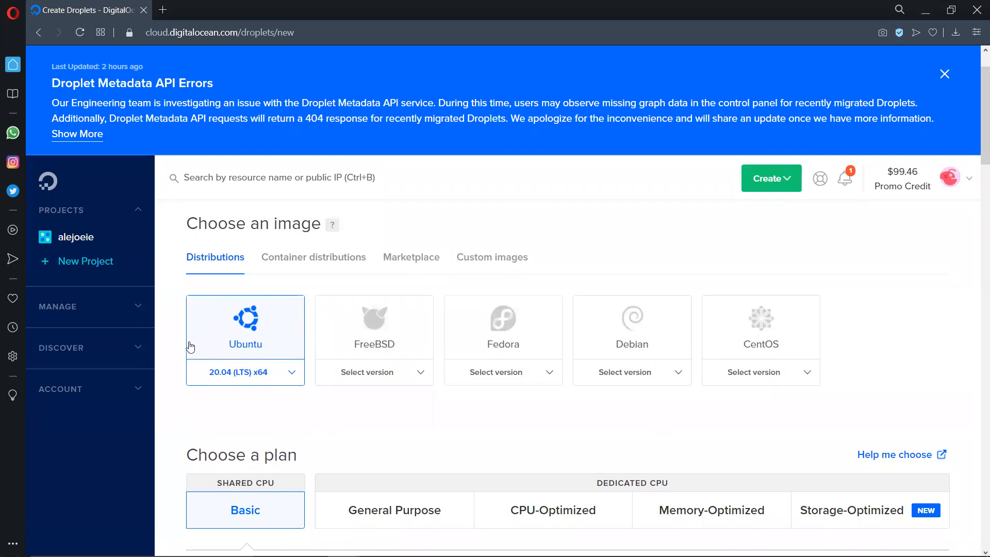
scroll(373, 382, down, 1)
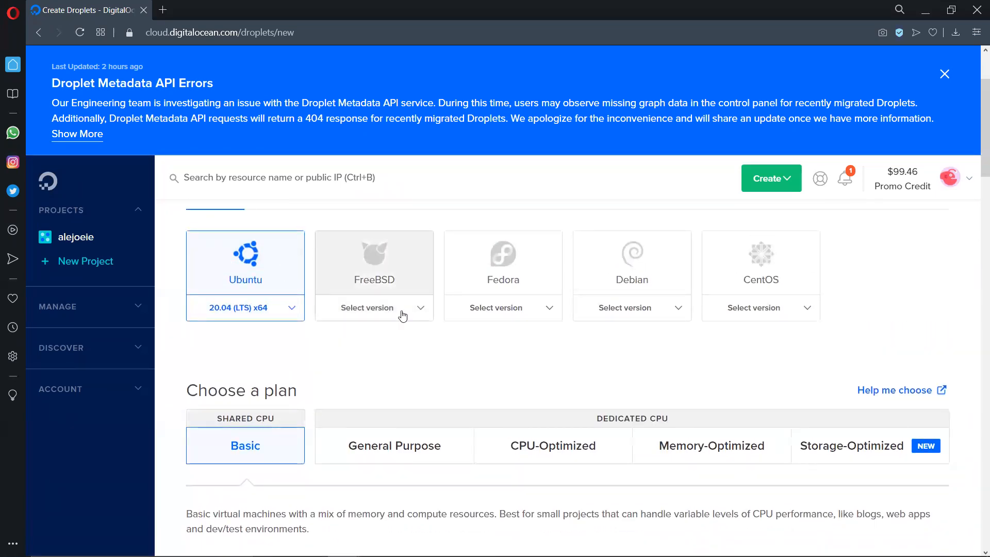
scroll(433, 355, down, 1)
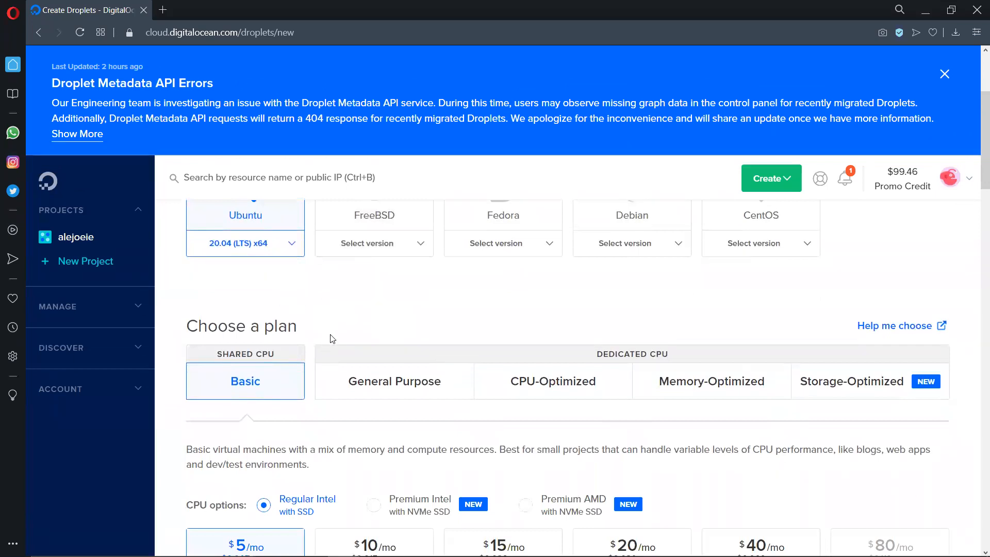
scroll(542, 270, down, 2)
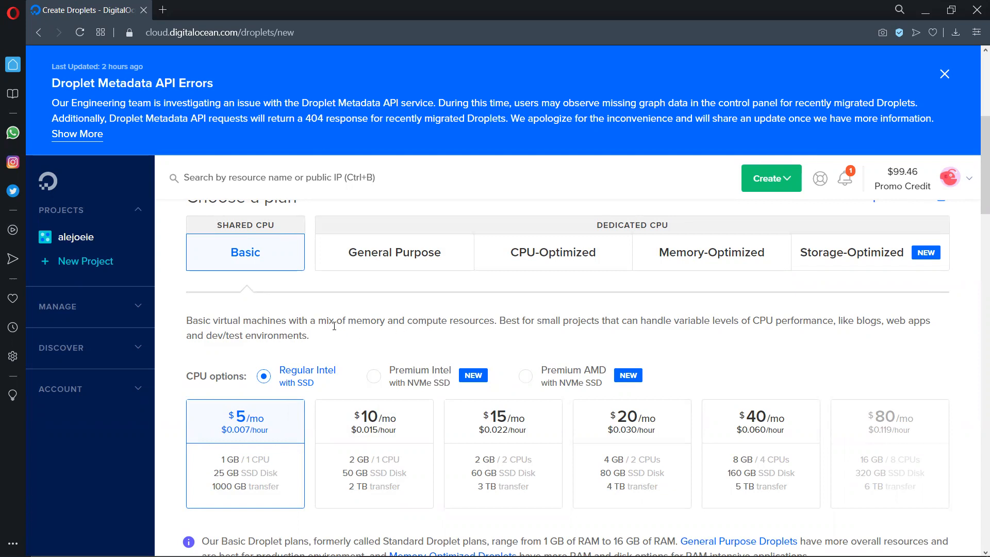
scroll(334, 326, down, 2)
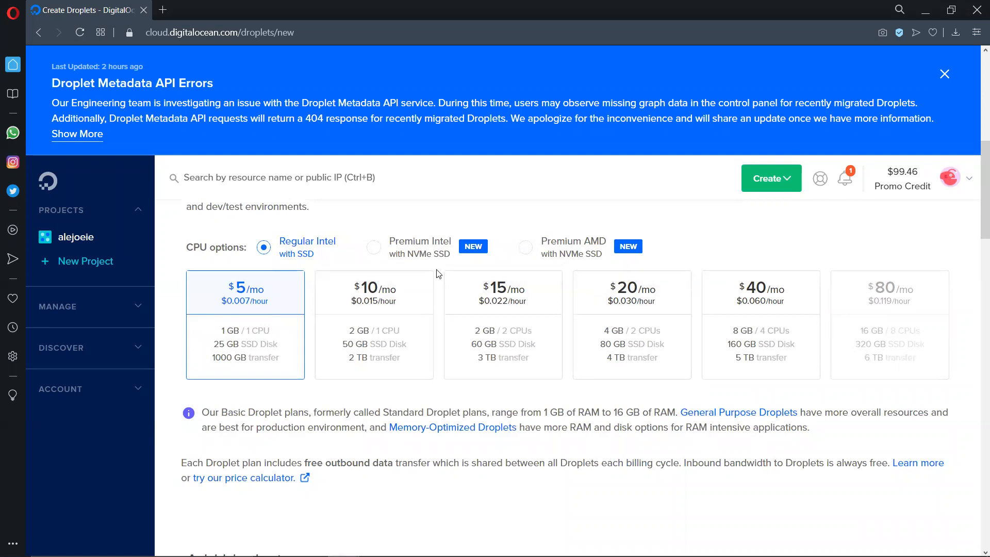
scroll(429, 276, down, 6)
scroll(316, 249, up, 6)
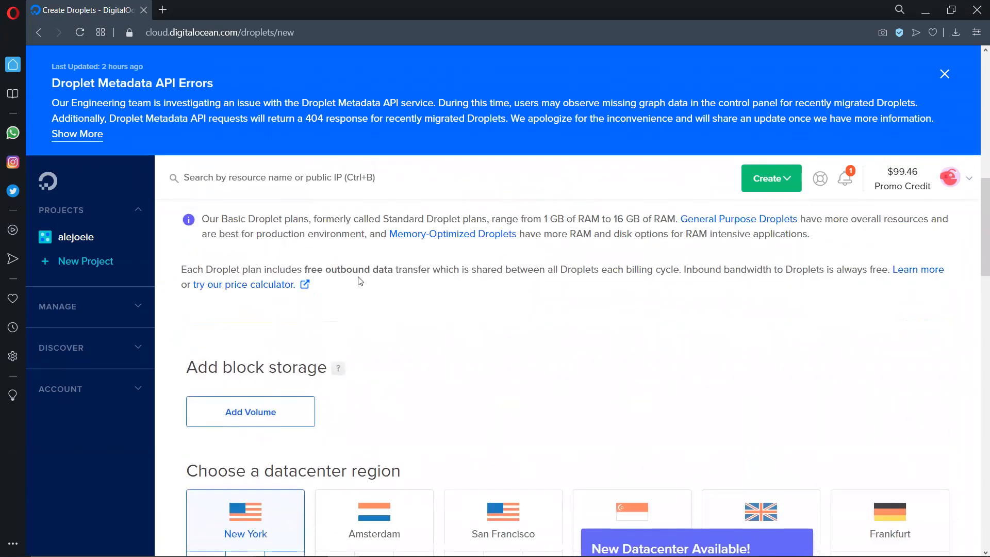
- Set the Droplet's datacenter region to New York 1
scroll(252, 296, down, 6)
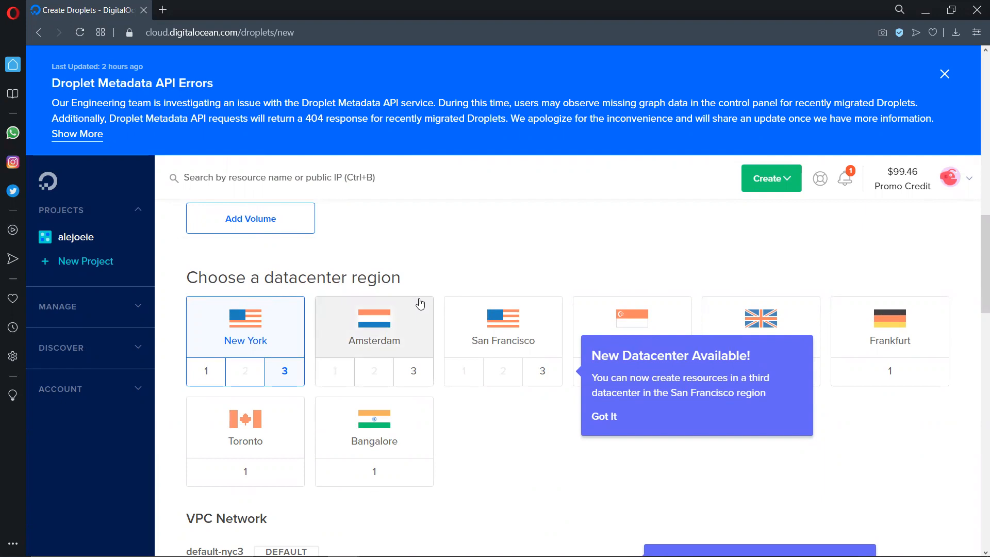
scroll(420, 304, down, 1)
click(284, 308)
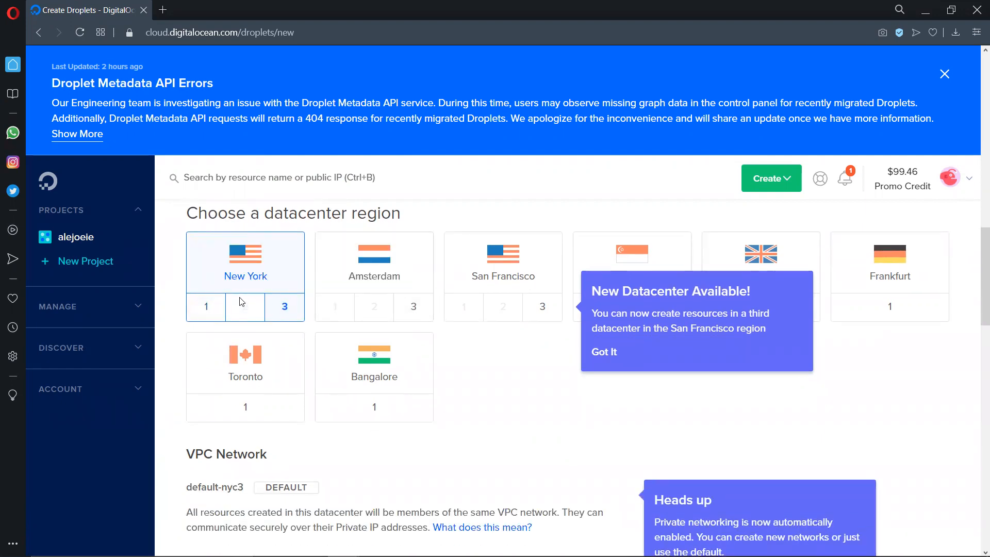
click(222, 307)
- Check the VPC network, additional options and authentication settings, and mask the root password in its field
scroll(524, 294, down, 3)
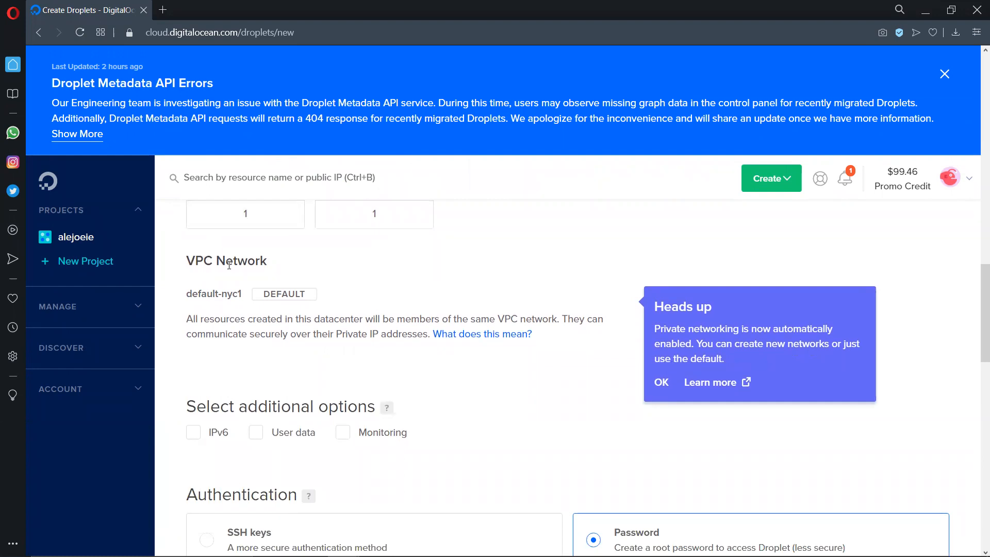
scroll(284, 310, down, 3)
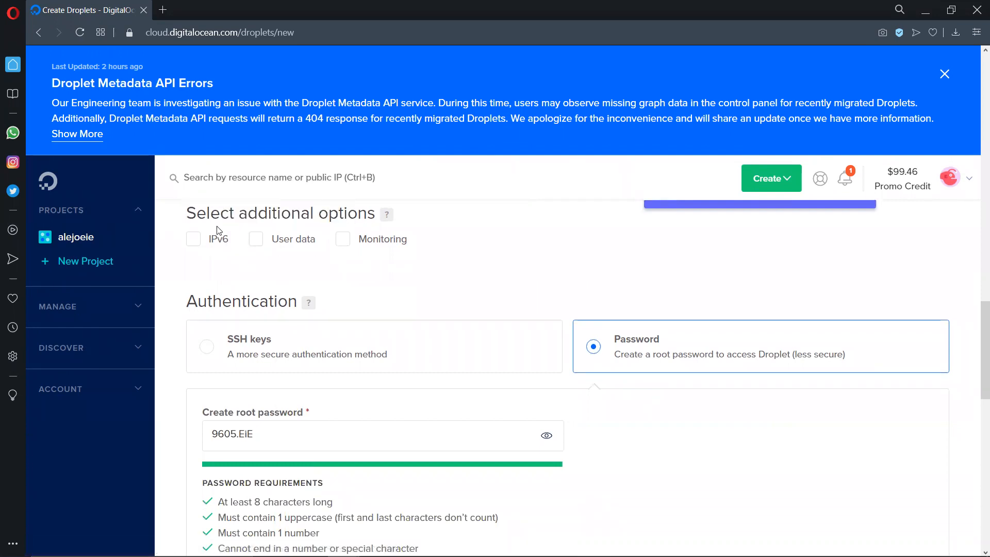
scroll(467, 283, down, 2)
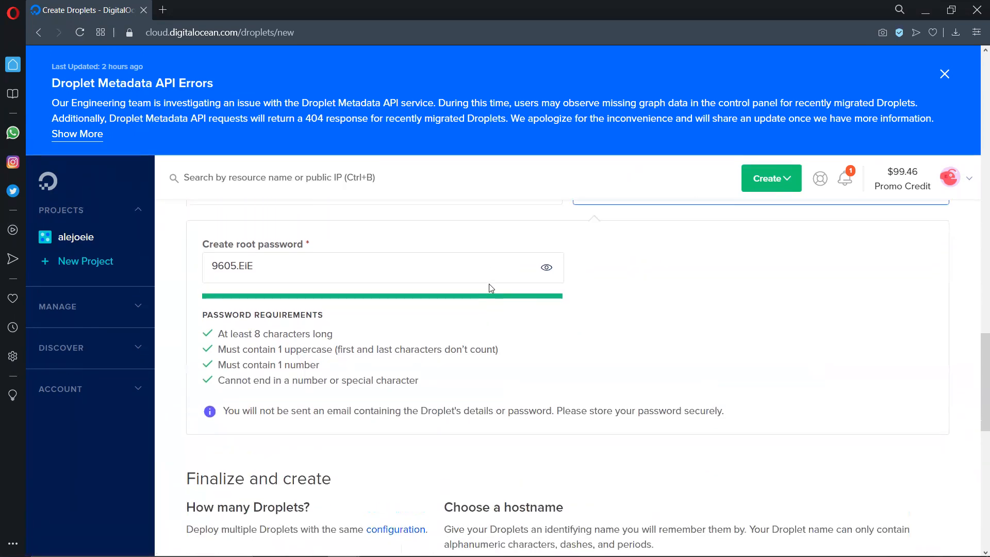
scroll(615, 263, up, 1)
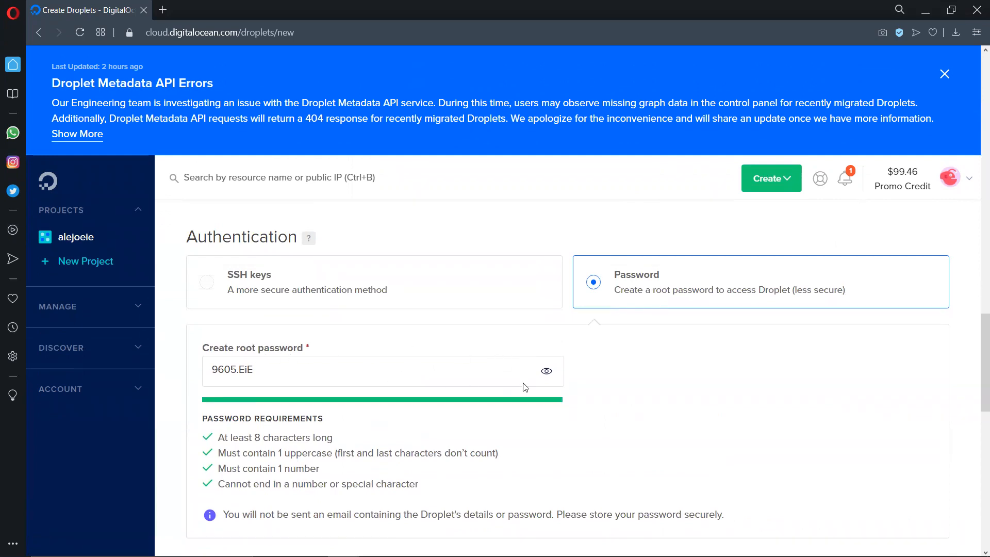
scroll(524, 387, down, 2)
click(274, 246)
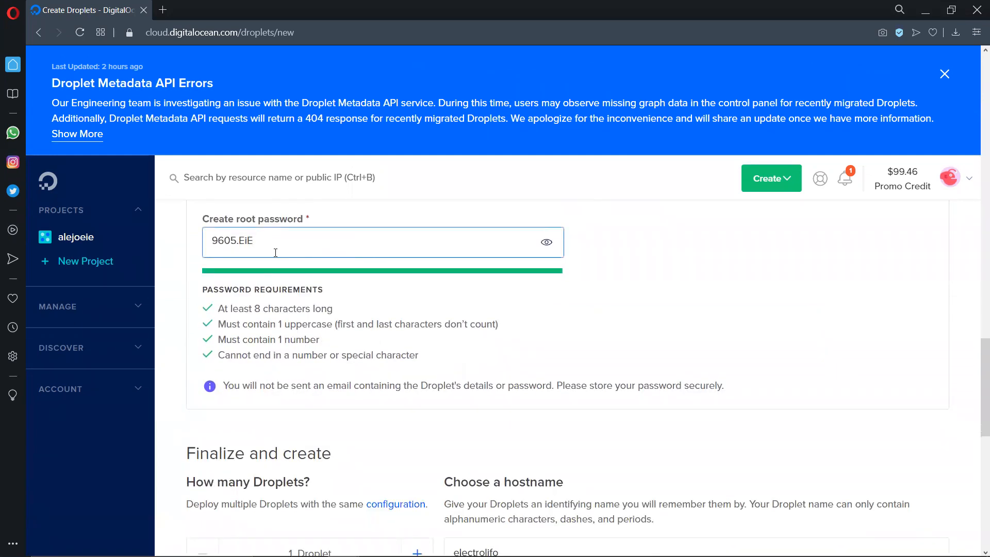
click(610, 260)
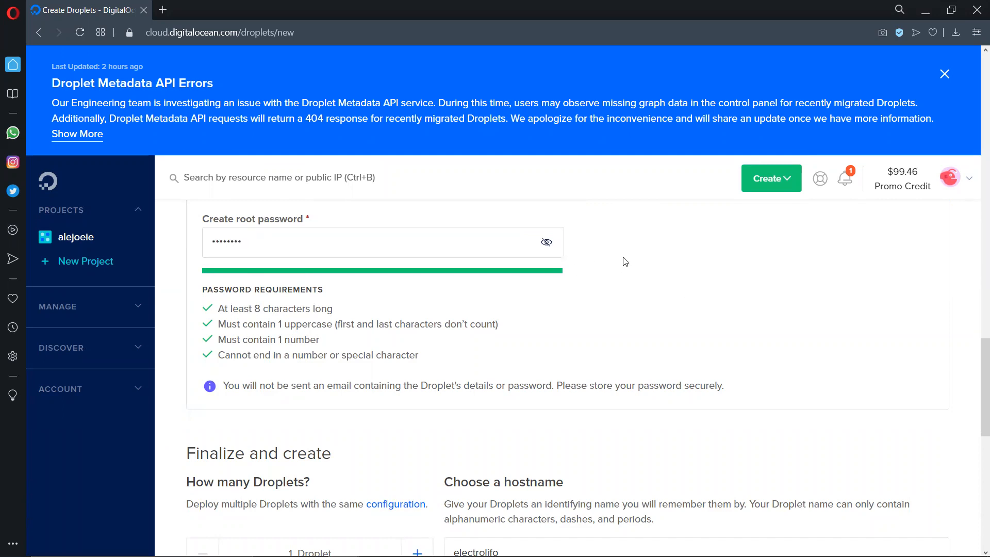
- Create one Droplet with the hostname electrolifo and decline saving its password in the browser
scroll(624, 266, down, 2)
scroll(621, 266, up, 2)
scroll(574, 289, down, 3)
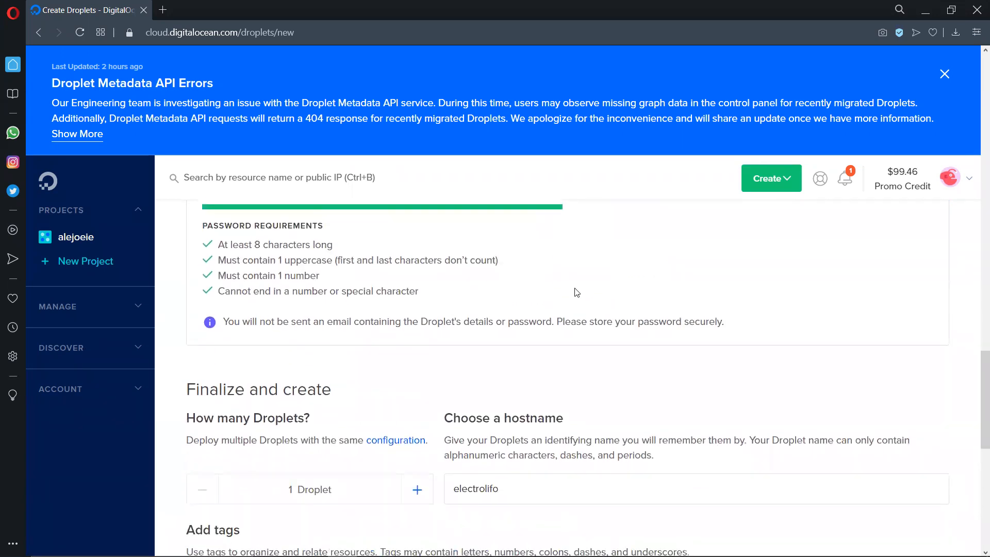
scroll(387, 323, down, 2)
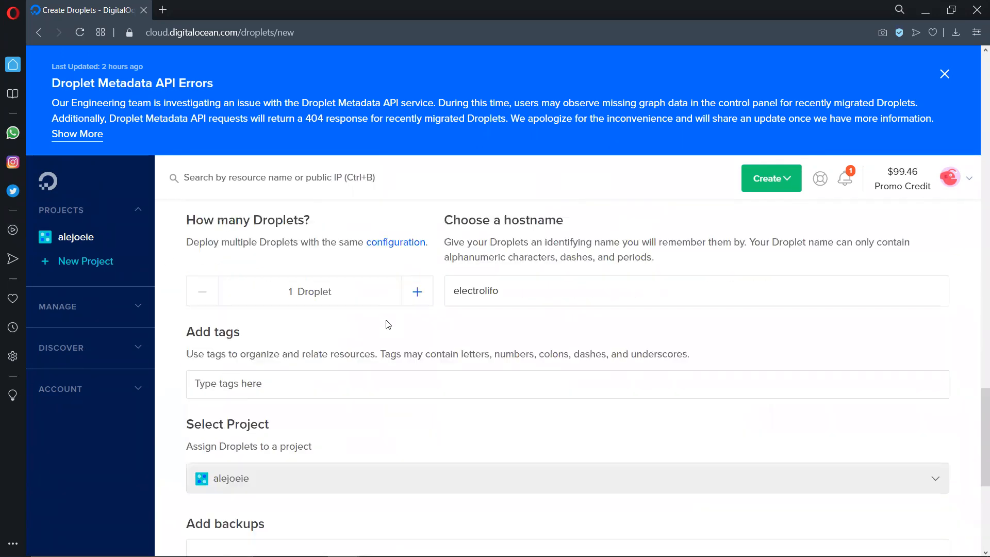
scroll(321, 344, down, 2)
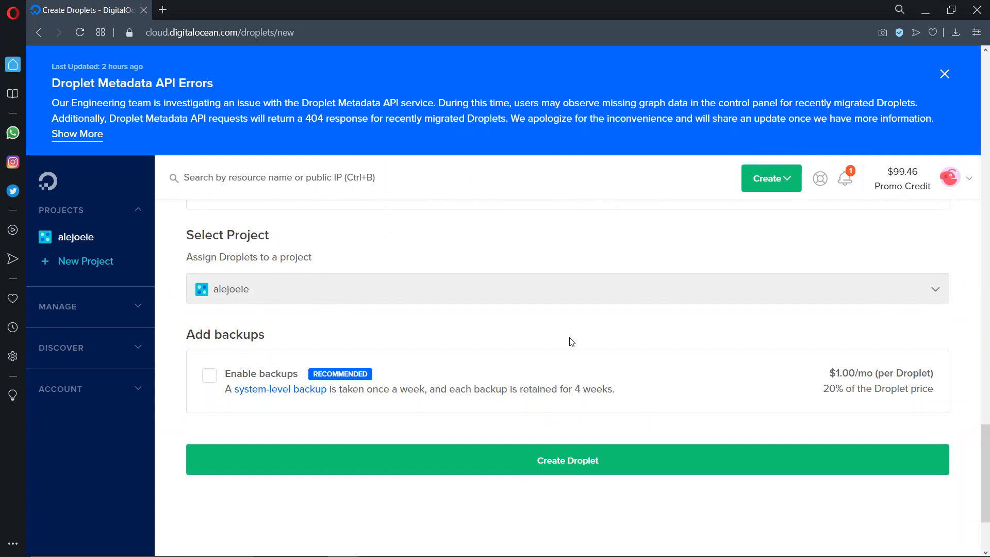
scroll(539, 335, down, 2)
click(569, 392)
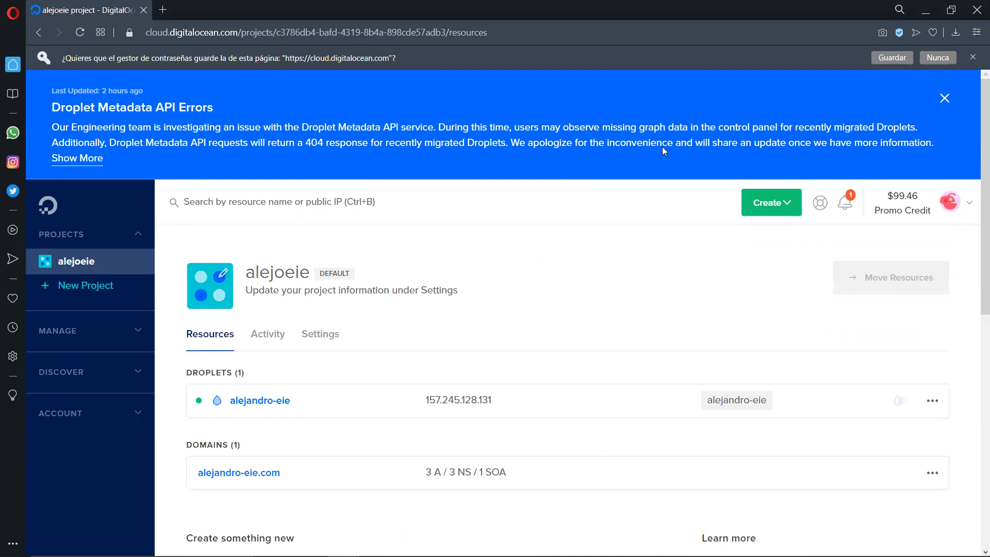
click(938, 60)
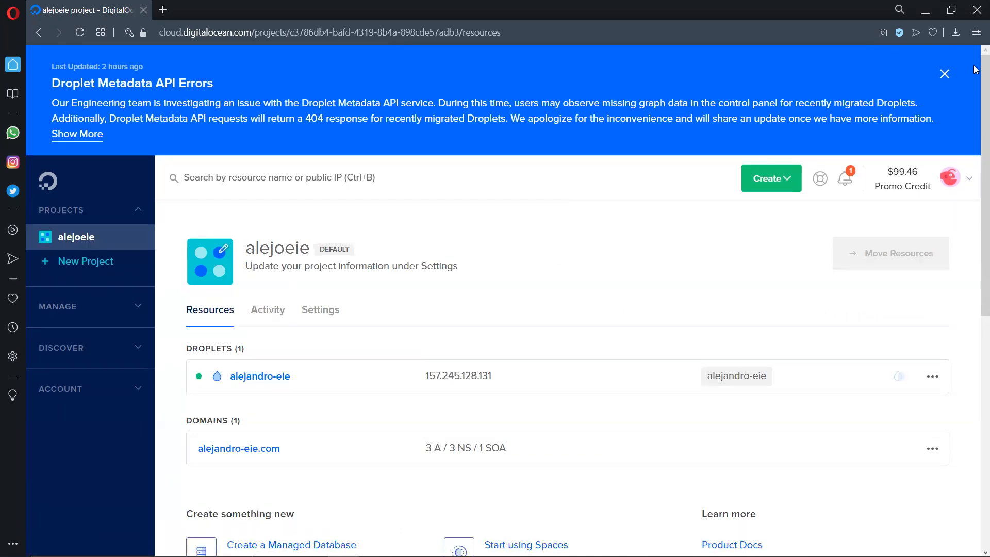
- Open the electrolifo Droplet from the project's resources and examine its details and graphs
scroll(472, 262, down, 1)
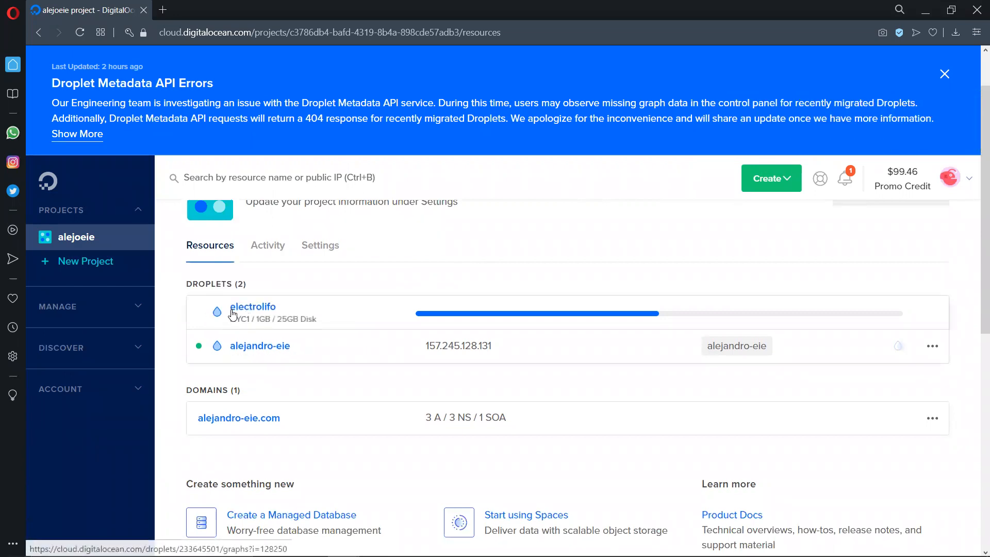
click(258, 309)
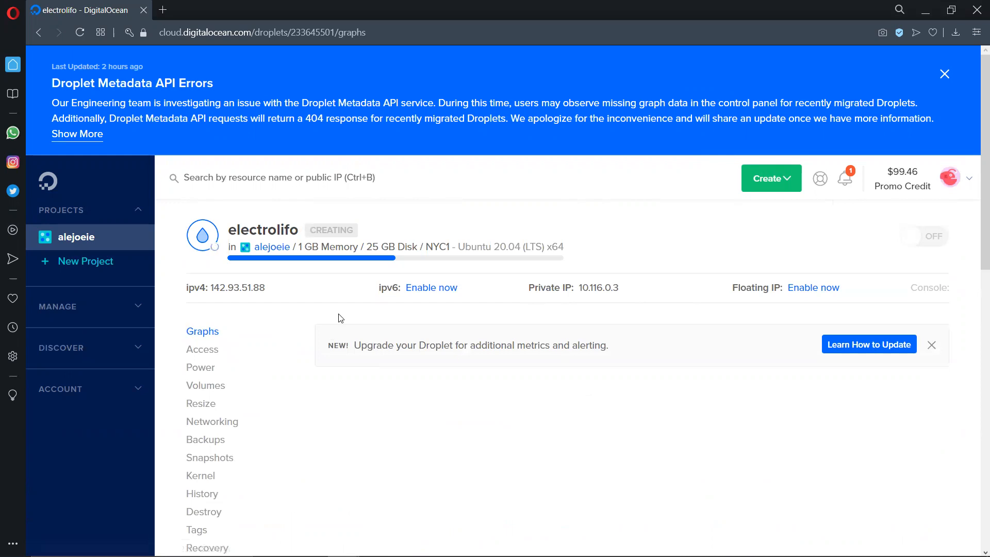
scroll(685, 313, down, 2)
scroll(694, 314, down, 1)
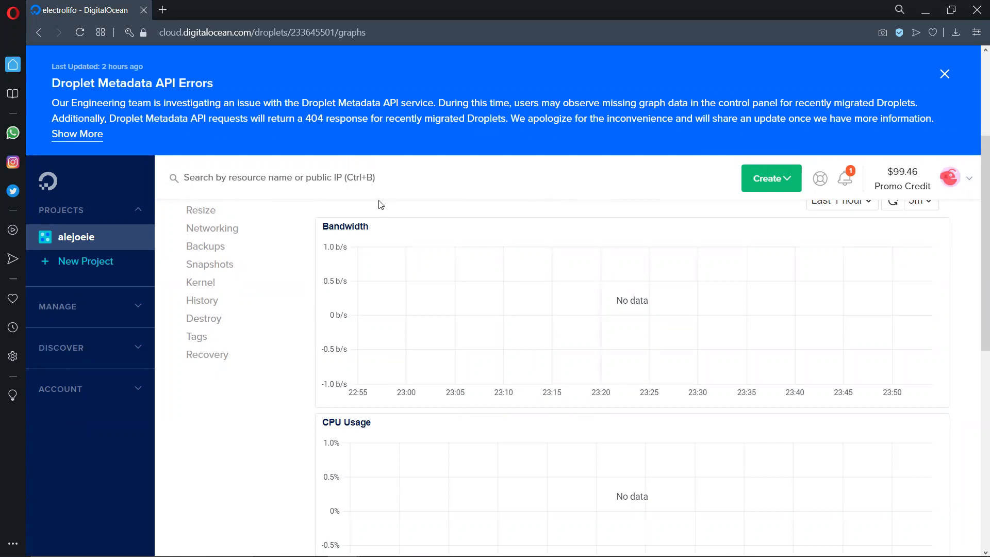
scroll(380, 205, up, 4)
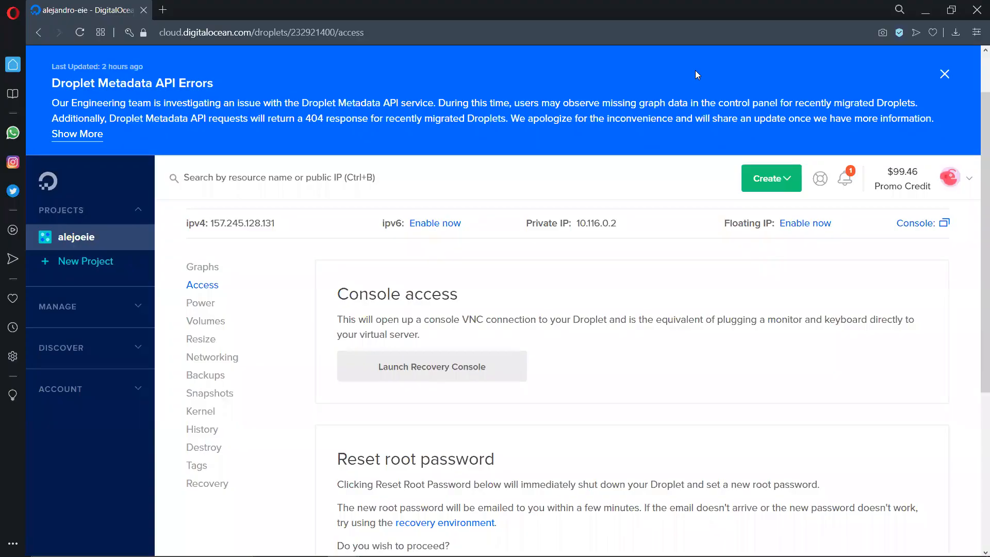
- Examine the console access and root password reset options on the older Droplet's access page
scroll(626, 342, down, 5)
scroll(606, 337, up, 6)
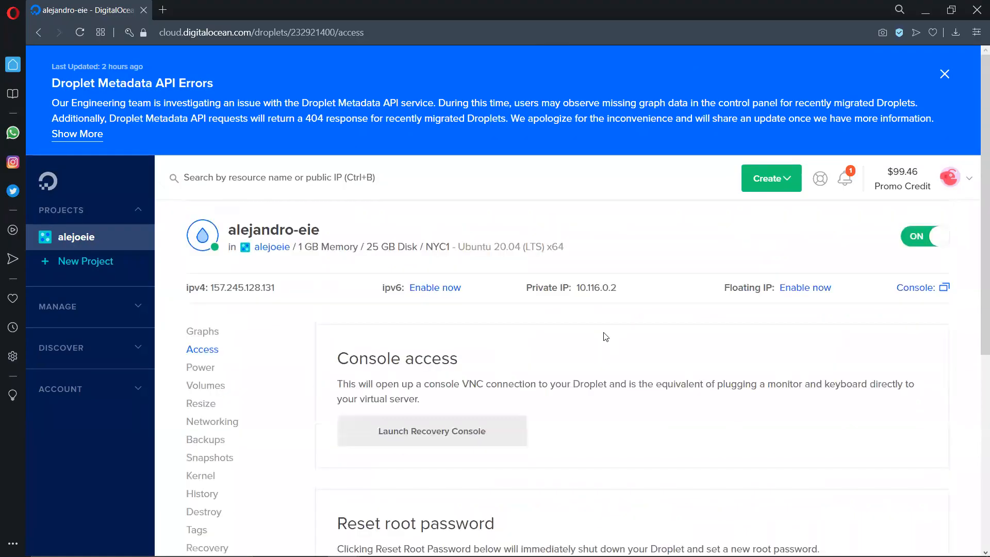
scroll(534, 296, down, 1)
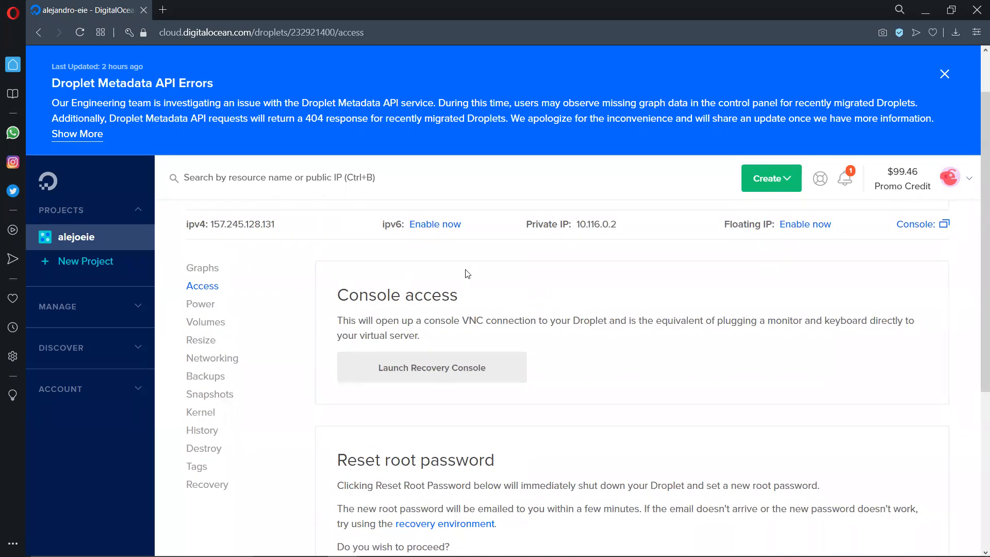
scroll(467, 273, up, 1)
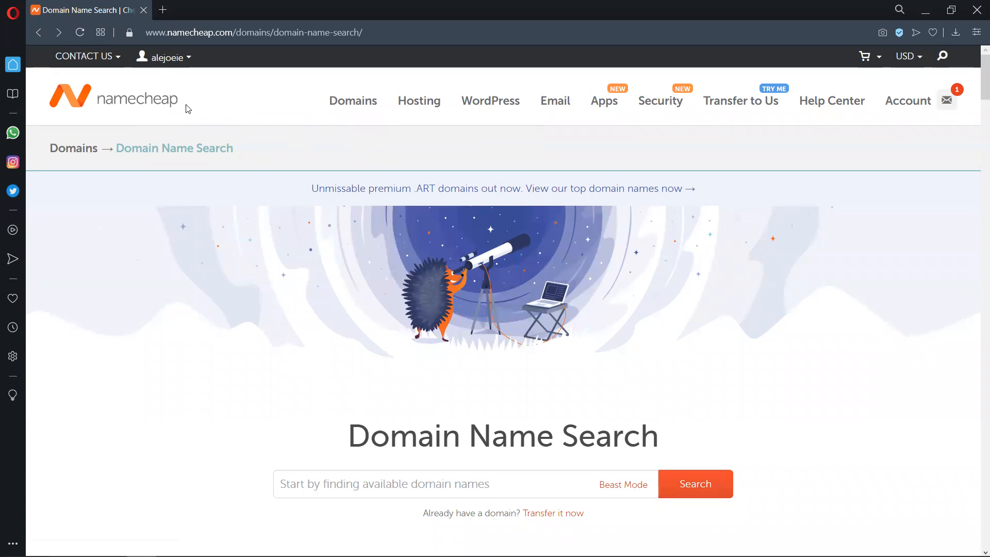
- Search the web for godaddy in a new browser tab
click(165, 10)
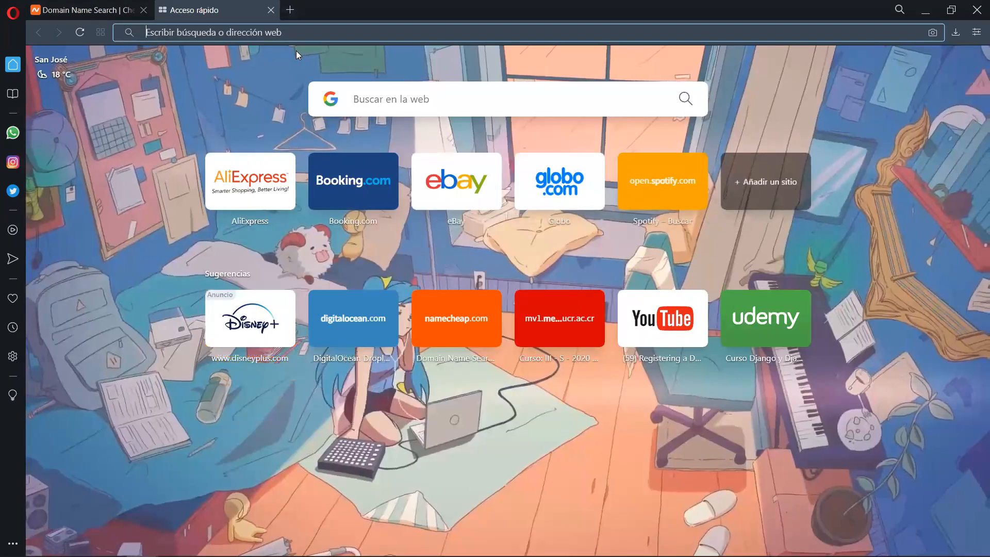
text(godaddy)
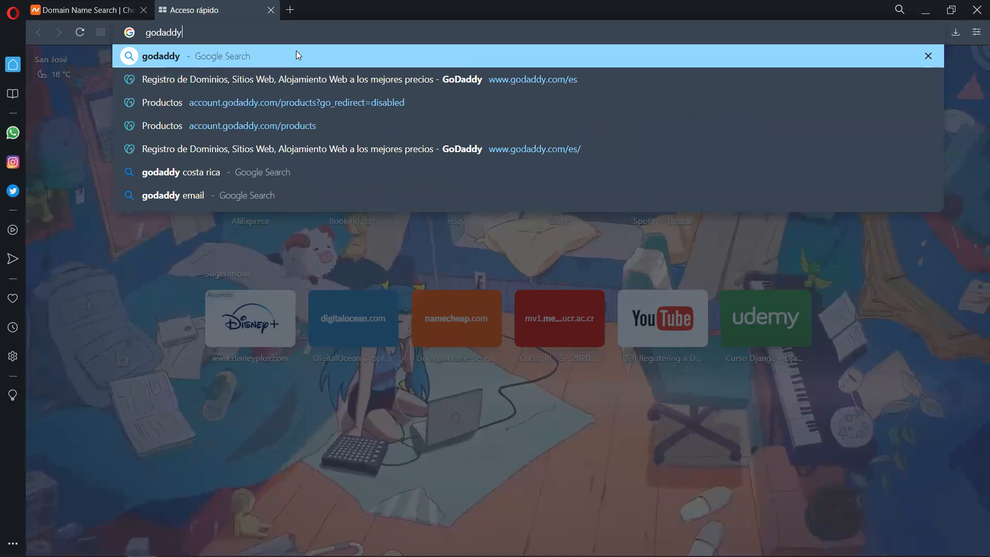
key(Return)
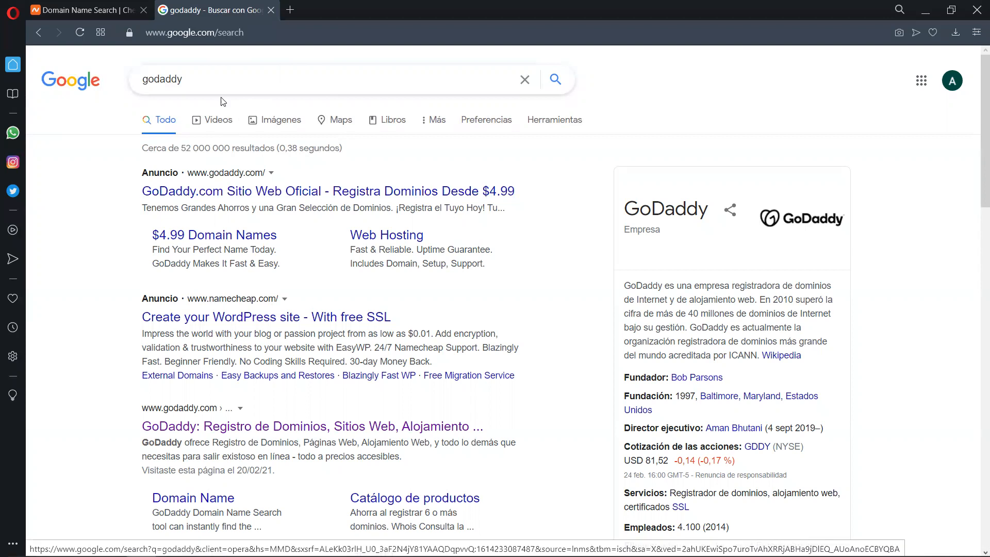
- Return to Namecheap's domain search page and close the tab with the GoDaddy search results
click(106, 5)
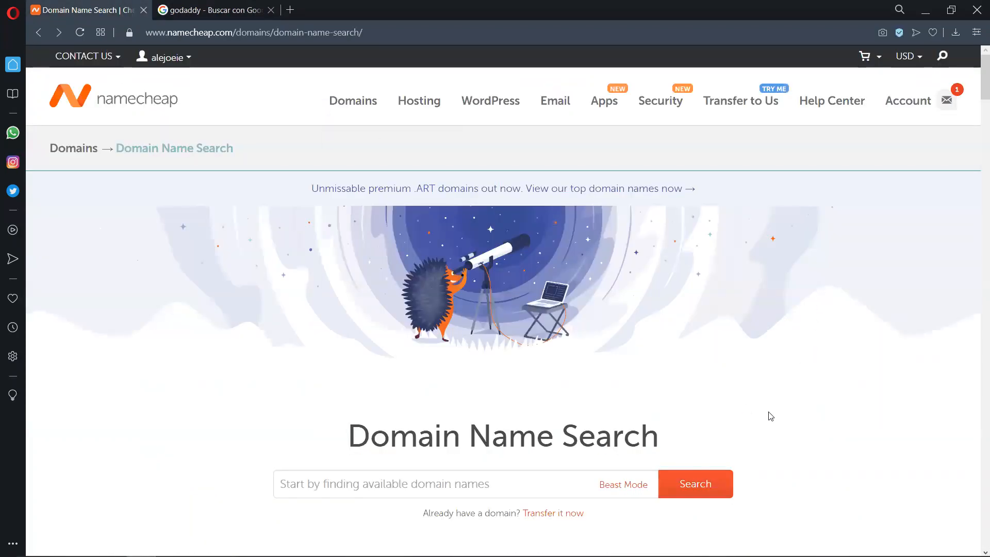
scroll(771, 415, down, 1)
scroll(670, 248, up, 1)
click(270, 10)
- Search Namecheap for the available domain name electric-lifo
scroll(720, 370, down, 2)
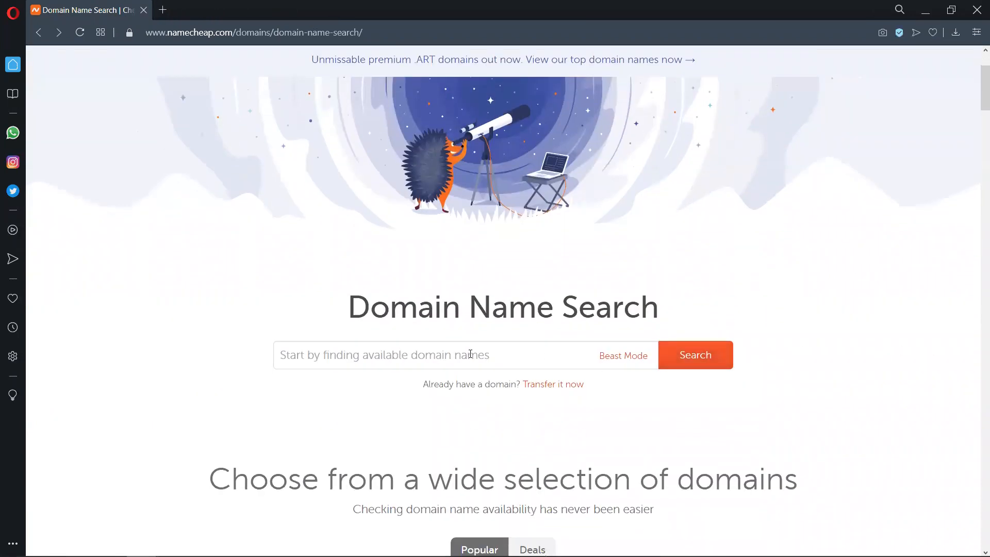
scroll(885, 252, up, 2)
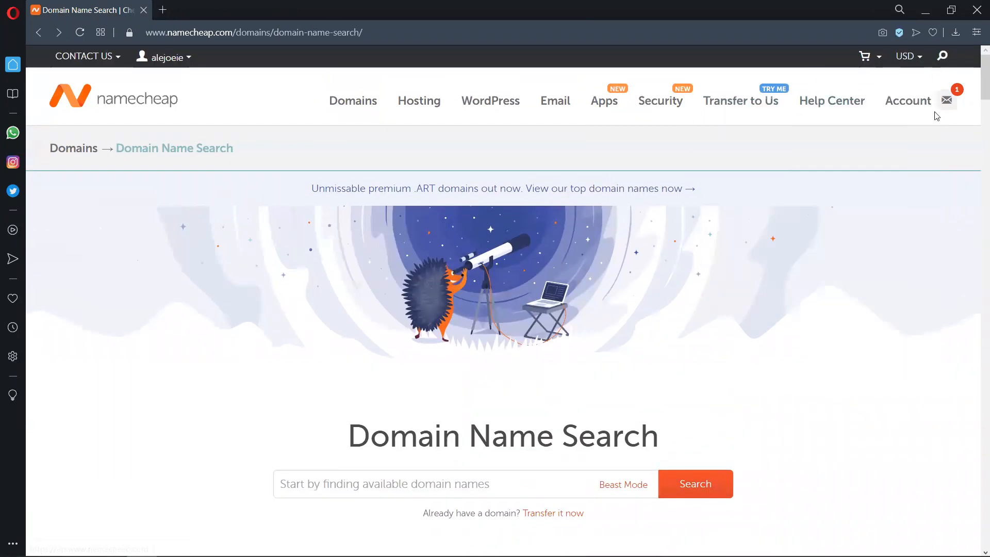
scroll(617, 455, down, 1)
click(453, 419)
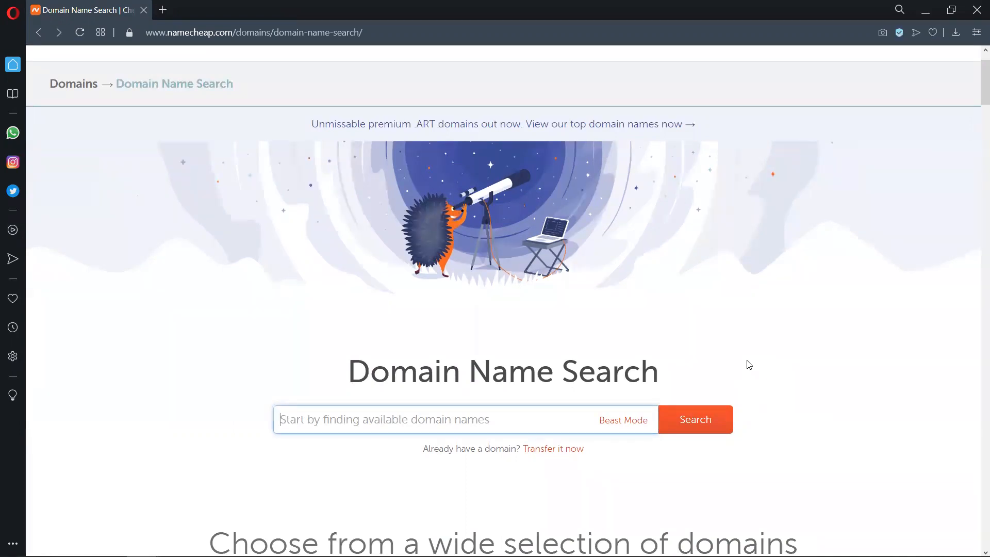
text(electric-)
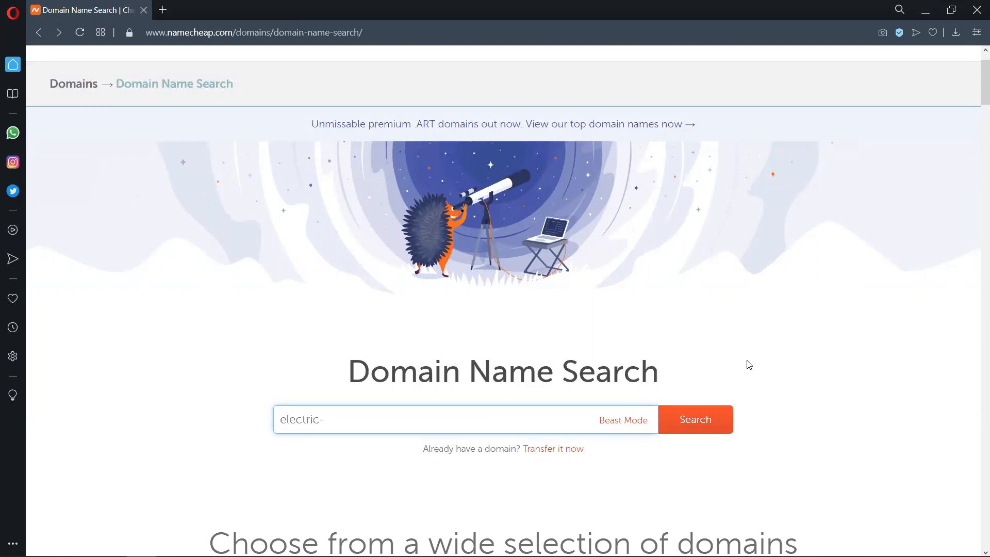
text(lifo)
key(ctrl+shift+Left)
key(Right)
key(ctrl+shift+Left)
key(Left)
key(Left)
key(ctrl+shift+Left)
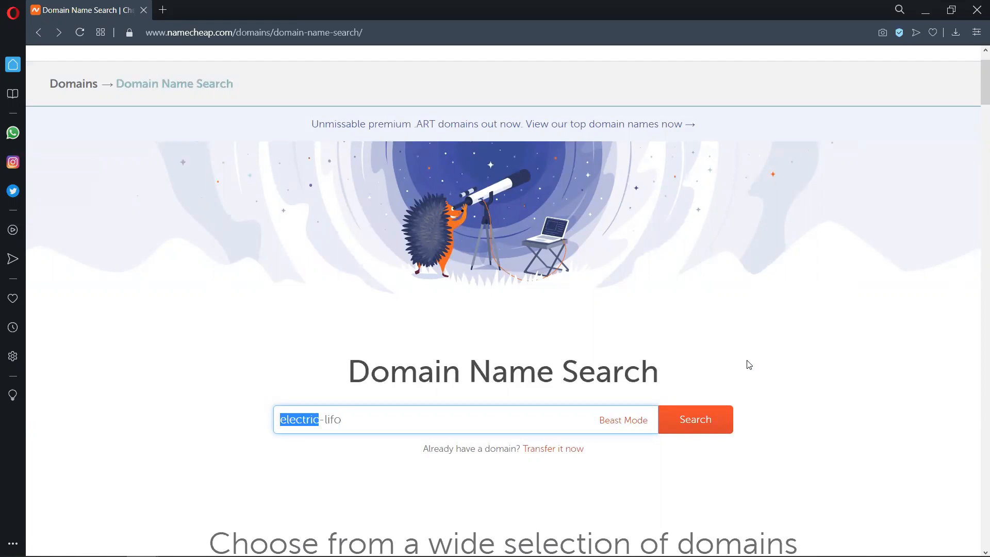
key(Right)
click(725, 415)
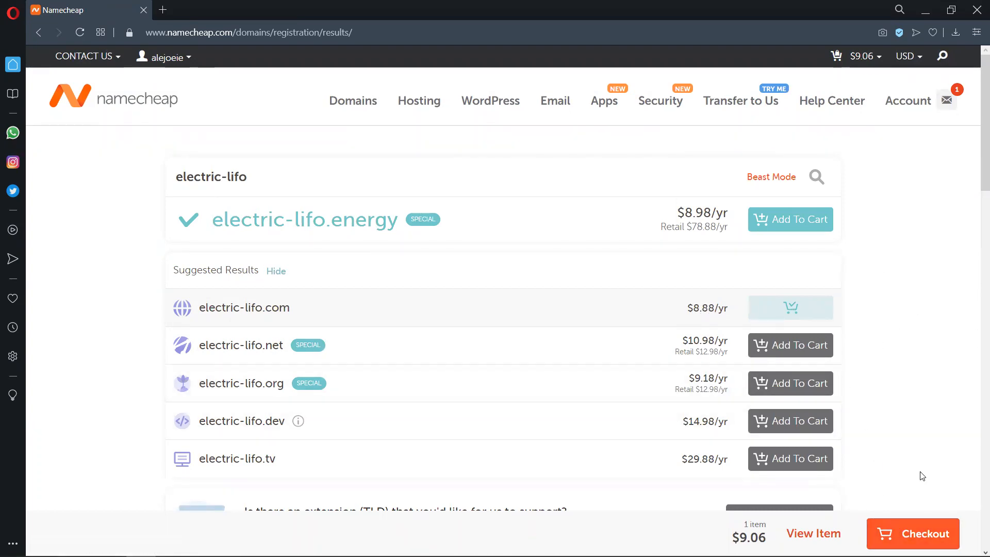
- Check out the one-year electric-lifo.com registration and pay for the order with the saved payment method
click(914, 534)
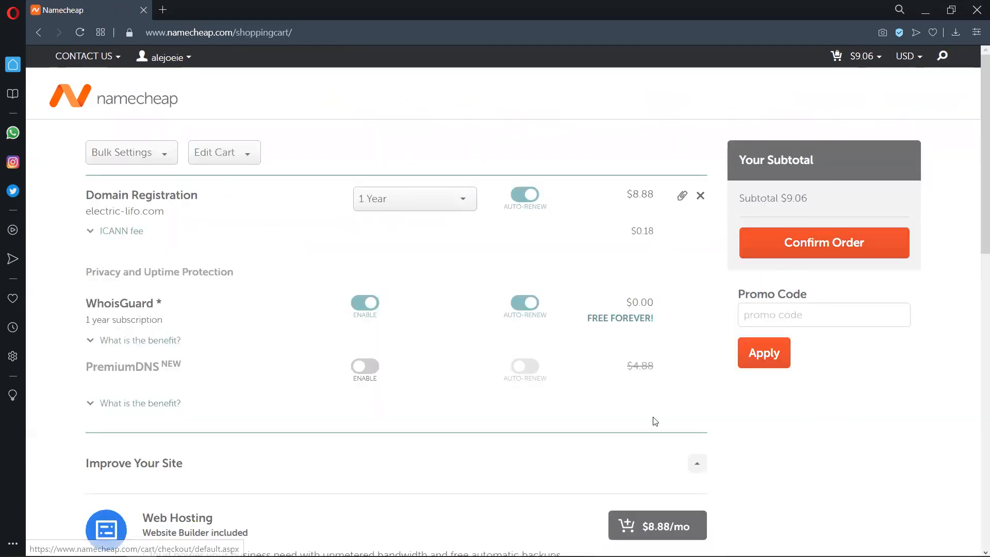
click(784, 243)
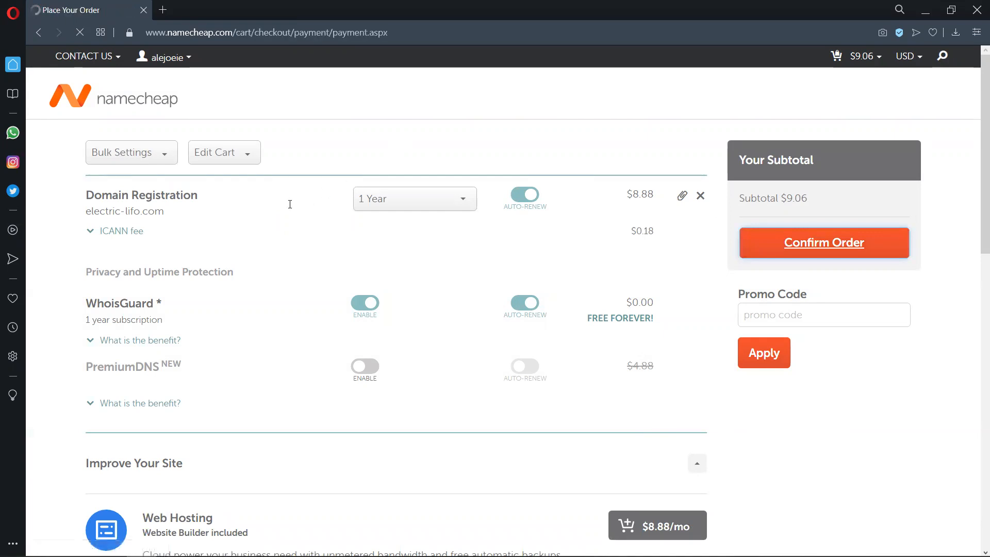
scroll(397, 274, down, 2)
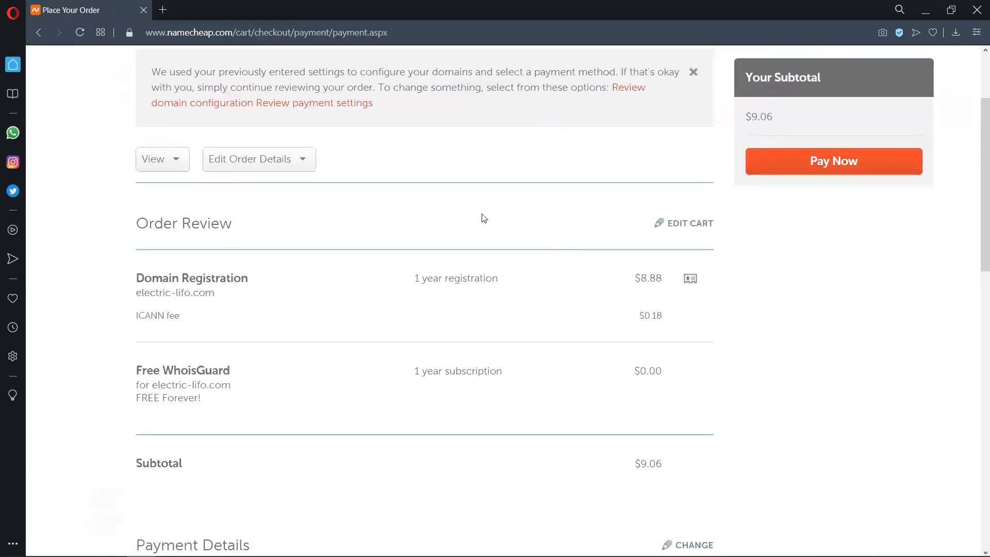
scroll(592, 258, down, 7)
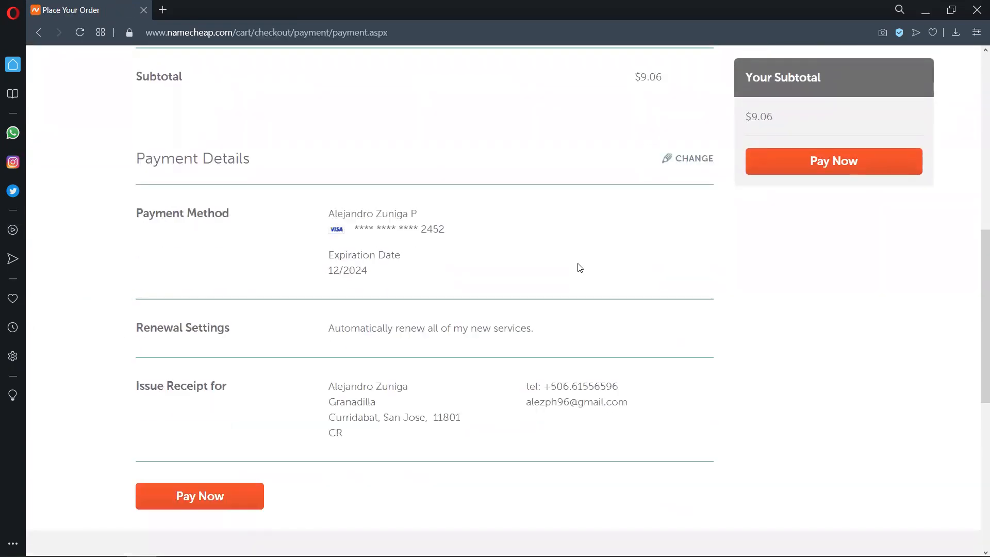
click(217, 496)
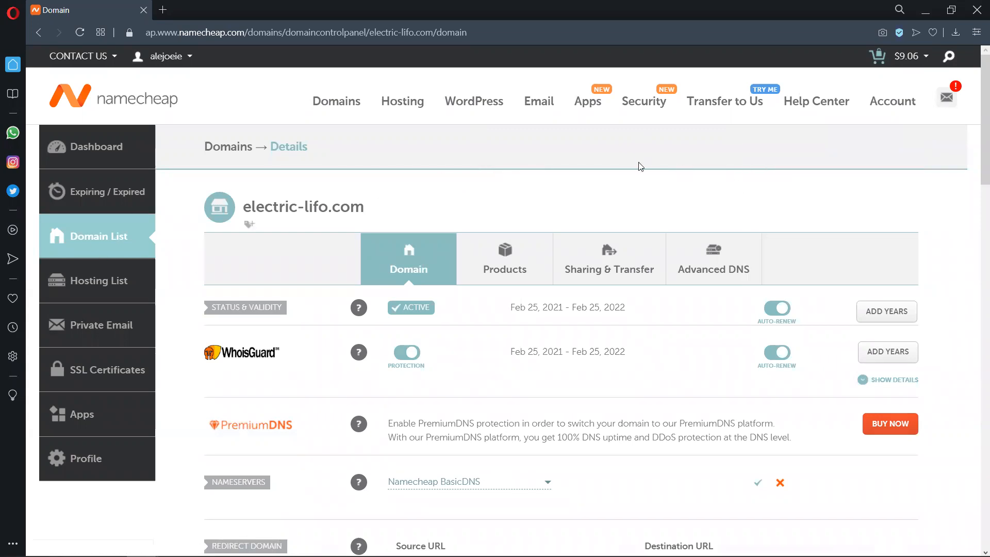
- Examine the status, WhoisGuard, nameserver and redirect settings on the electric-lifo.com details page
scroll(641, 166, down, 1)
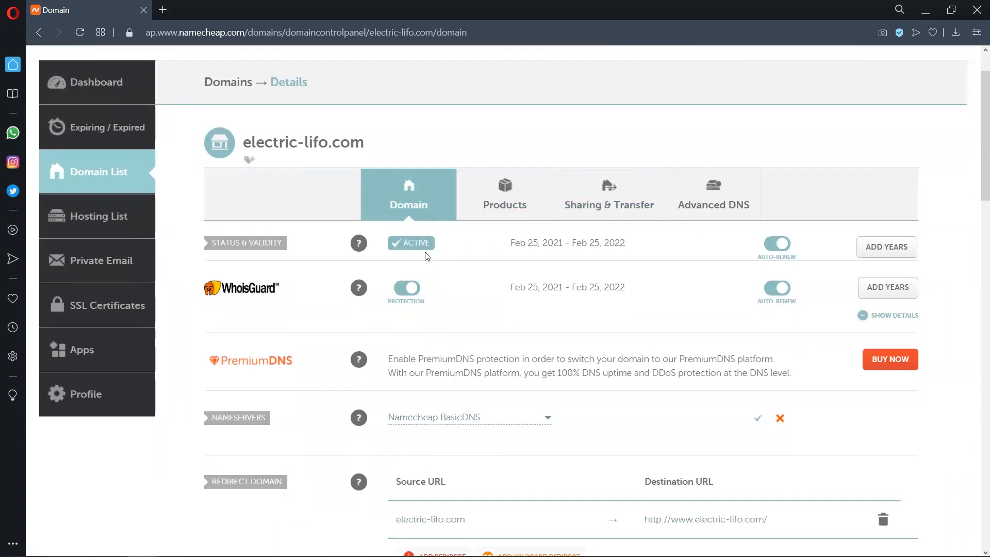
scroll(426, 256, down, 4)
scroll(455, 257, up, 5)
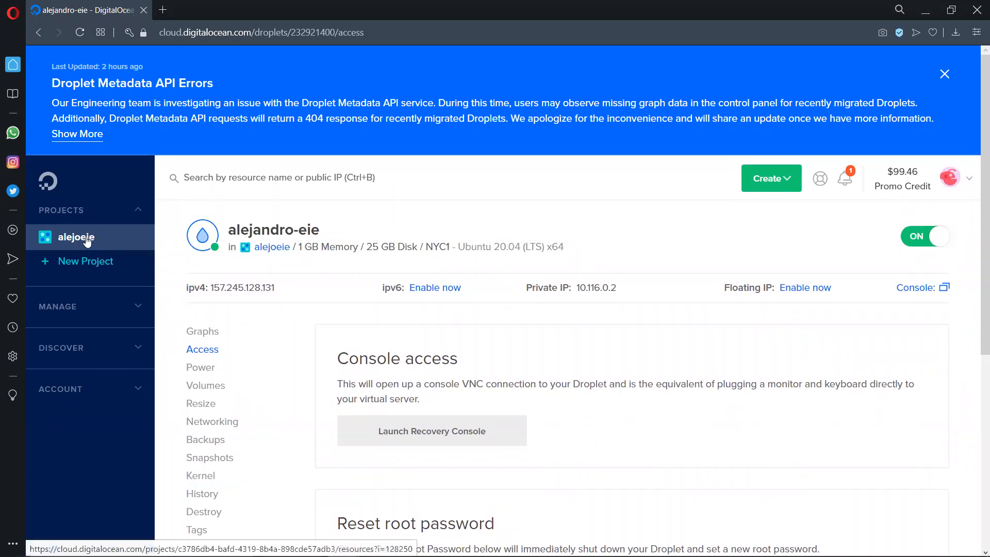
- On DigitalOcean, go to the project's resources and open the add-domain form for the electrolifo Droplet
scroll(308, 259, down, 3)
scroll(659, 210, up, 3)
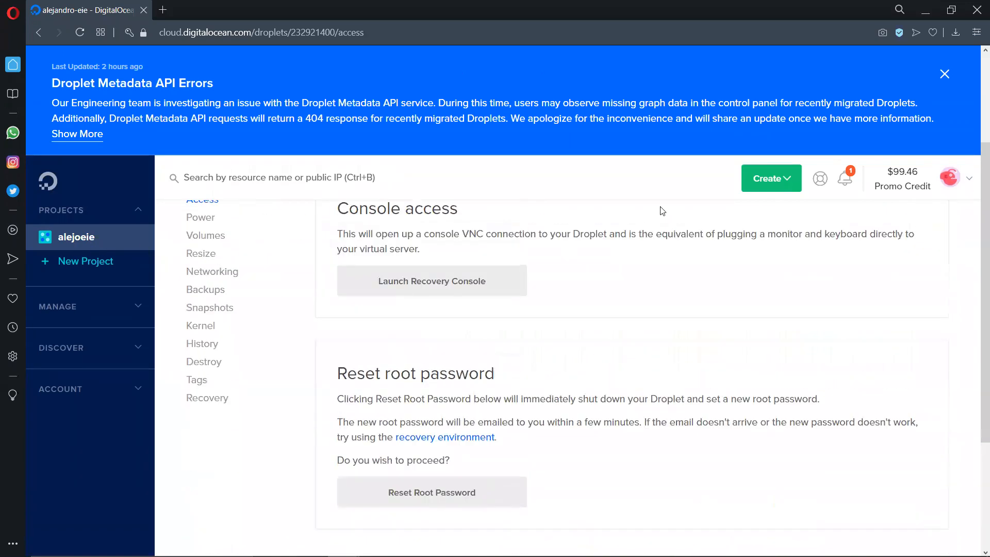
click(96, 248)
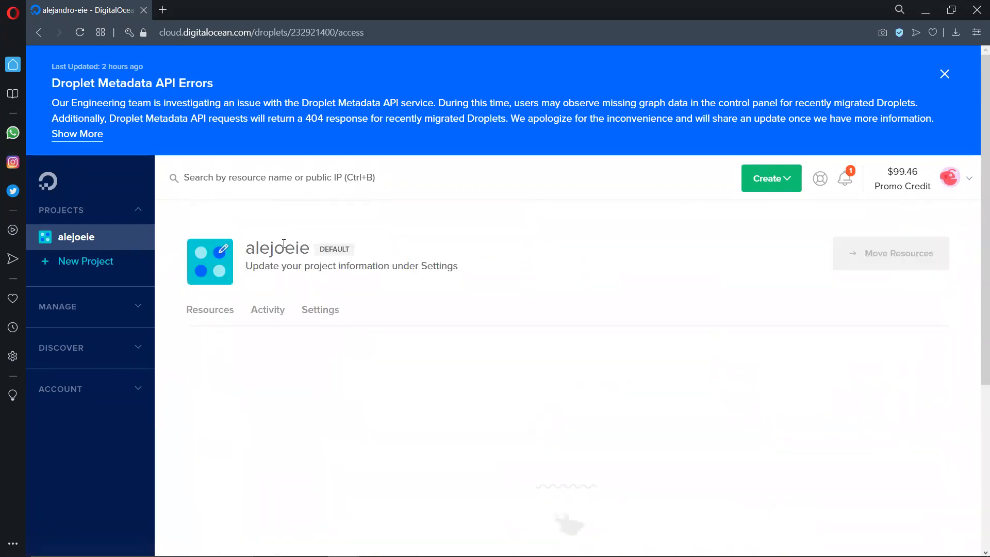
scroll(387, 252, down, 1)
mouse_move(479, 312)
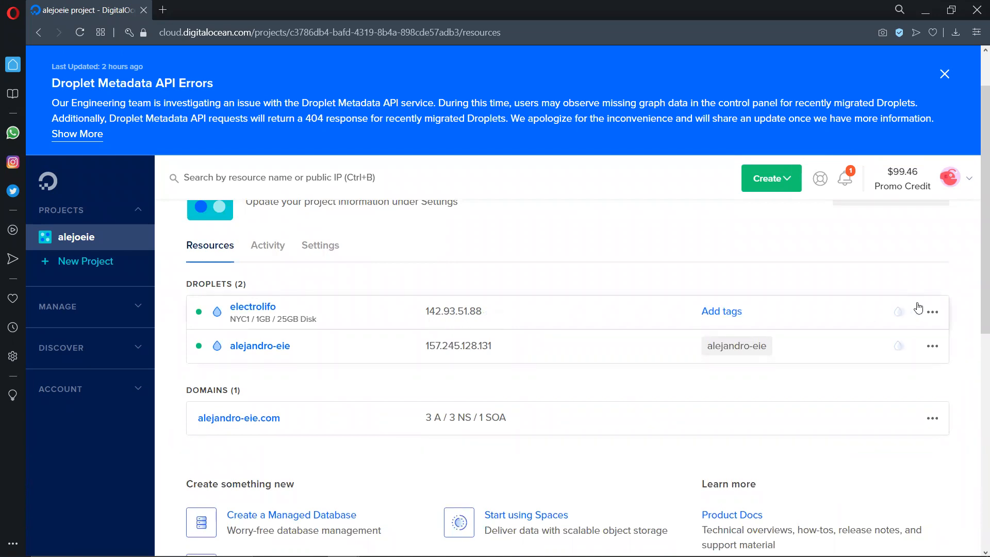
click(932, 312)
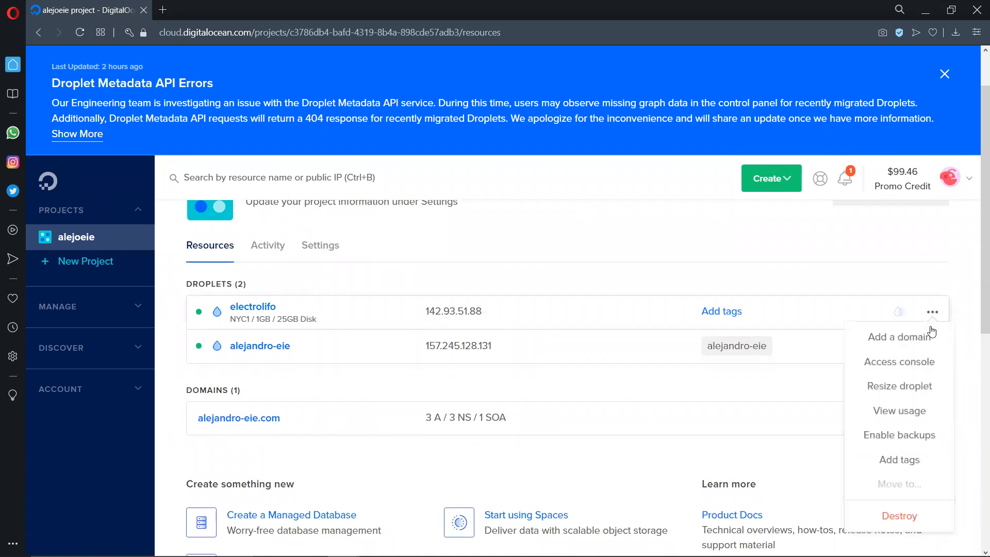
click(896, 345)
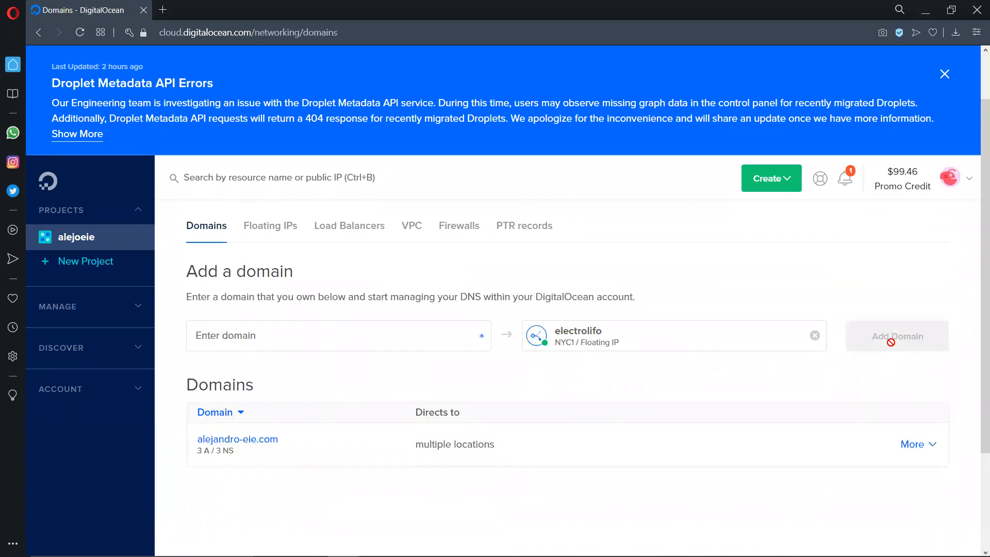
- Add the domain electric-lifo.com and direct it to electrolifo
scroll(549, 308, down, 2)
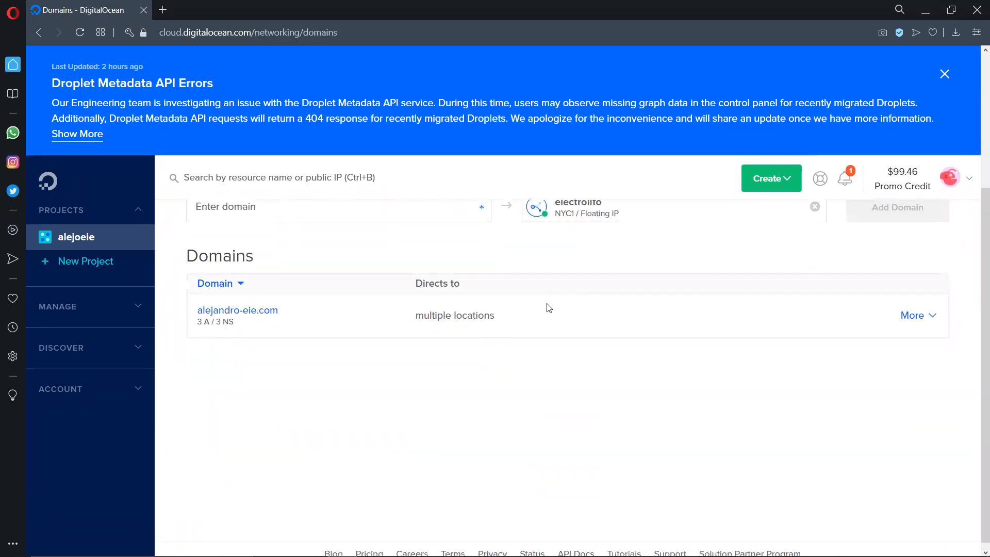
scroll(548, 308, up, 1)
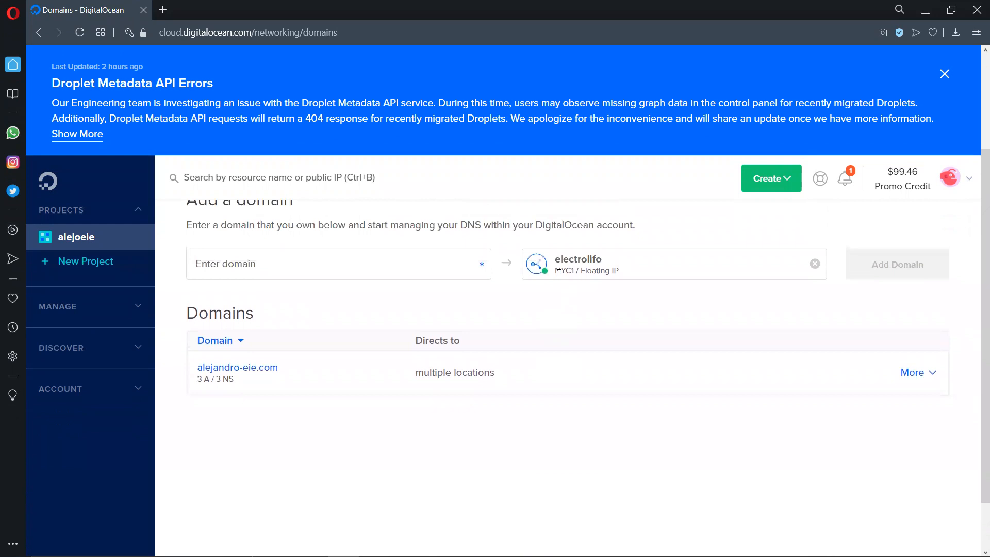
click(451, 266)
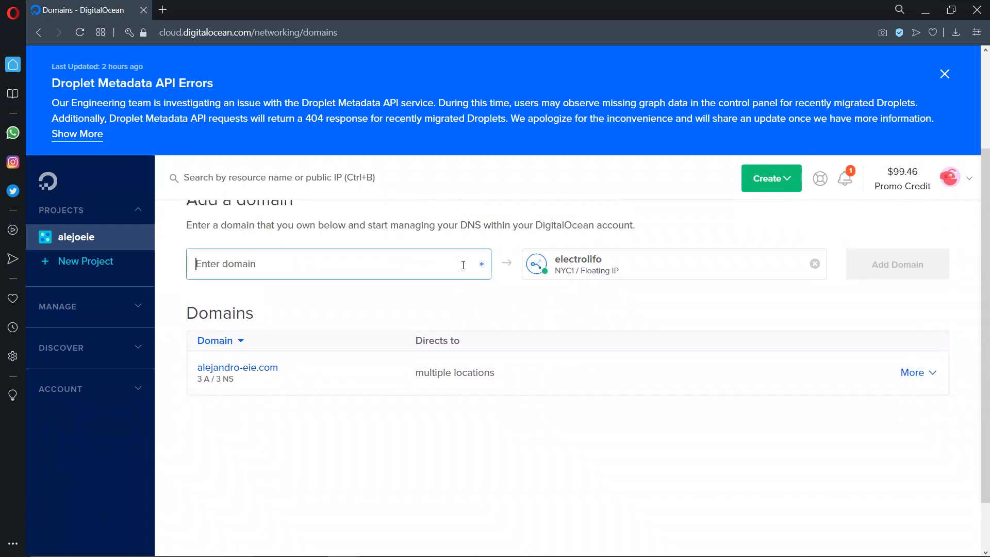
scroll(448, 273, up, 2)
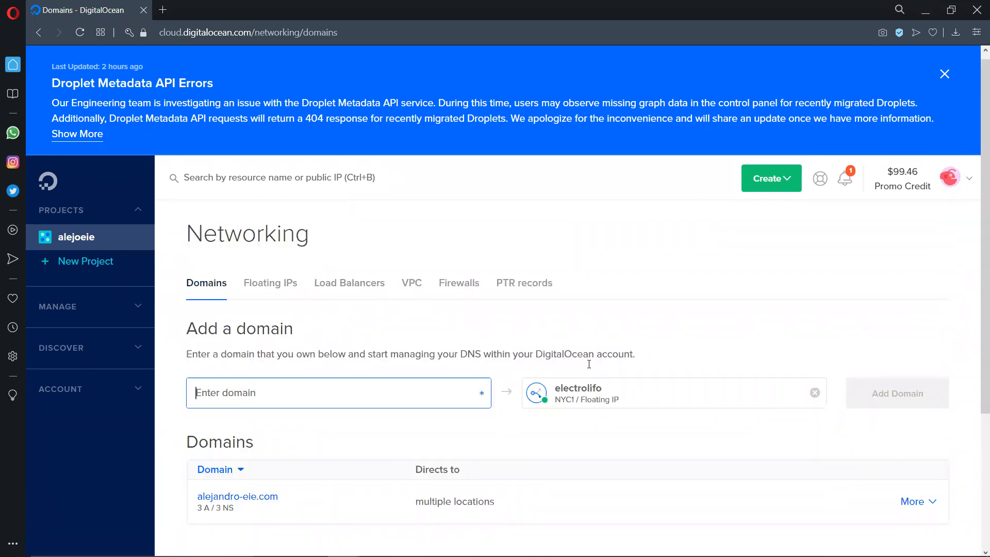
text(electric-li)
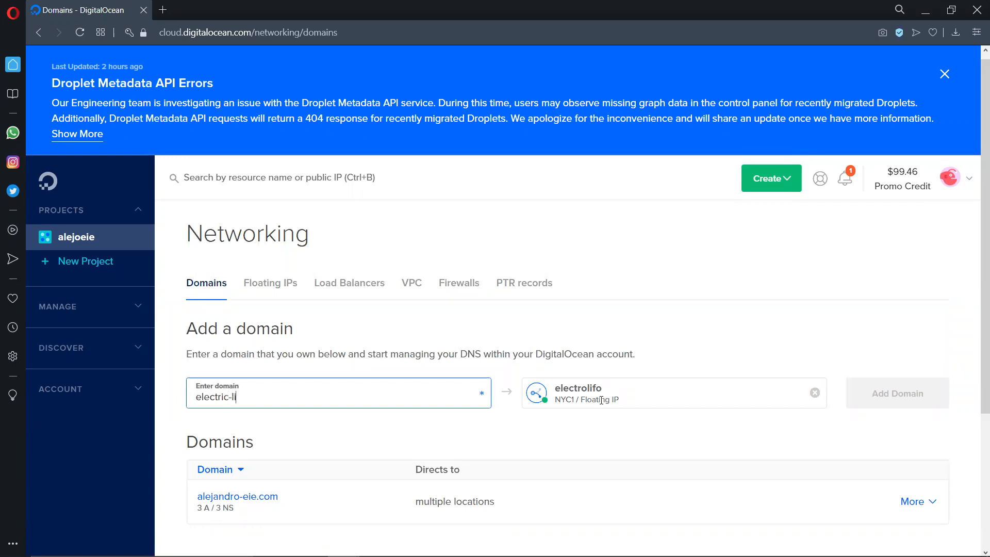
text(fo.com)
scroll(558, 336, down, 1)
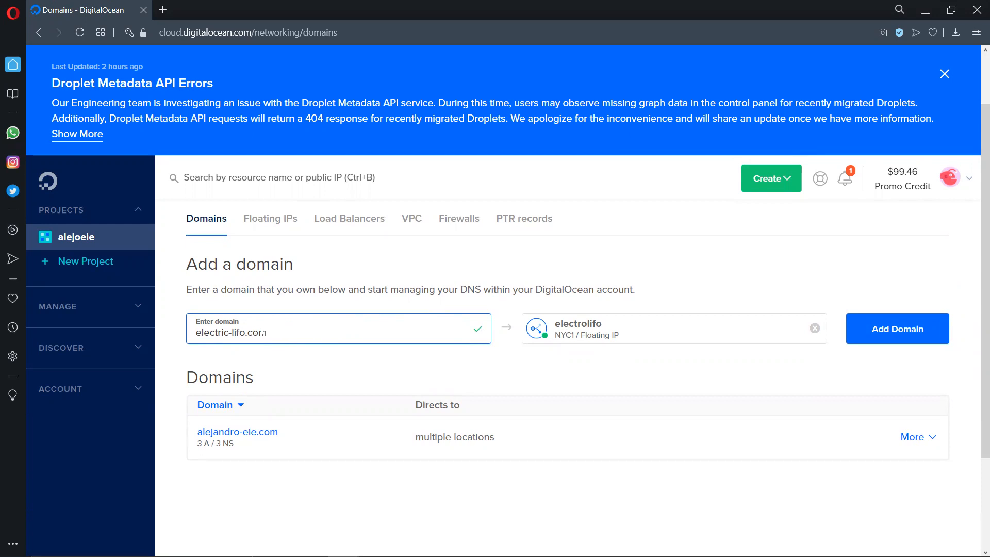
click(876, 327)
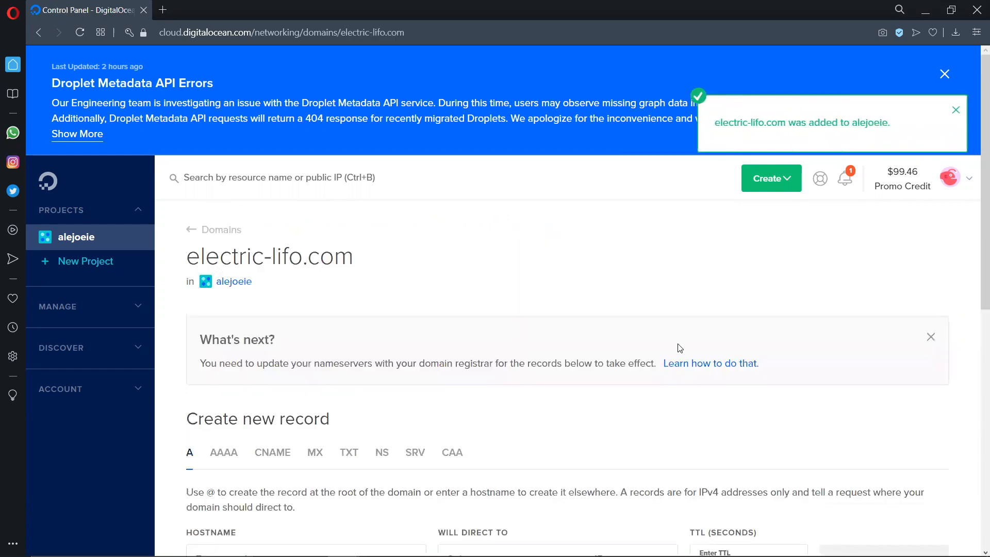
- Create an A record for electric-lifo.com with hostname @ directed to the electrolifo Droplet
scroll(598, 345, down, 3)
scroll(319, 343, up, 2)
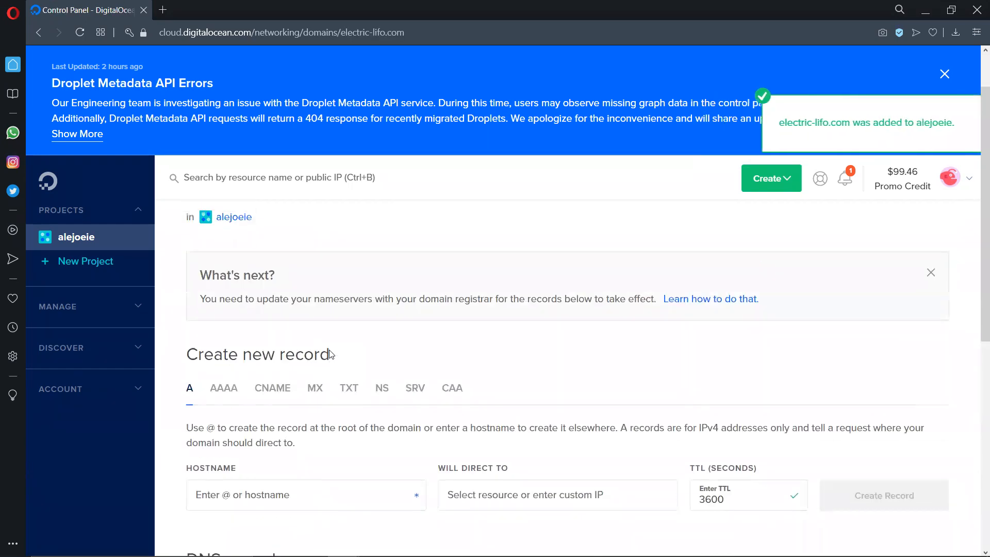
scroll(310, 374, down, 1)
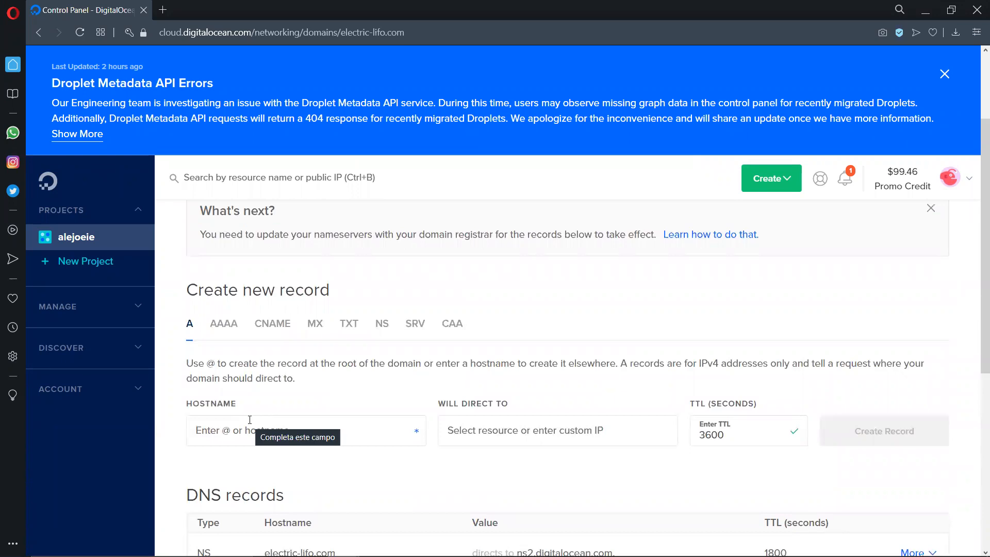
click(250, 419)
text(1)
key(BackSpace)
text(@)
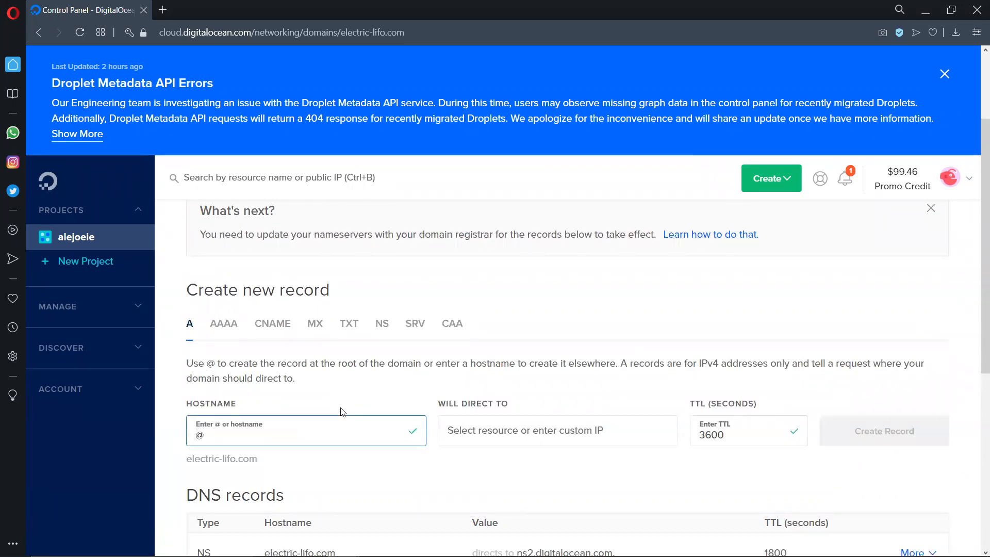
click(556, 430)
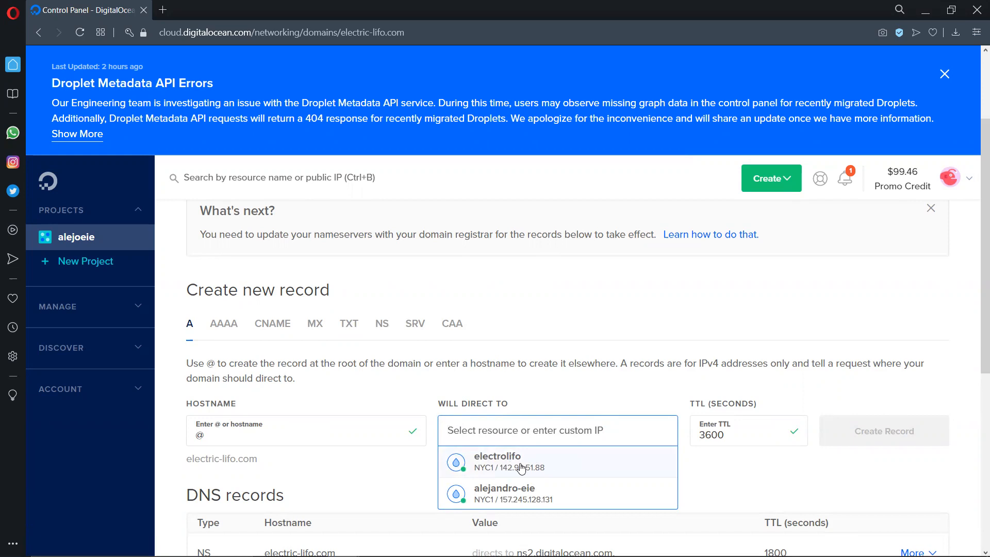
click(569, 463)
click(881, 435)
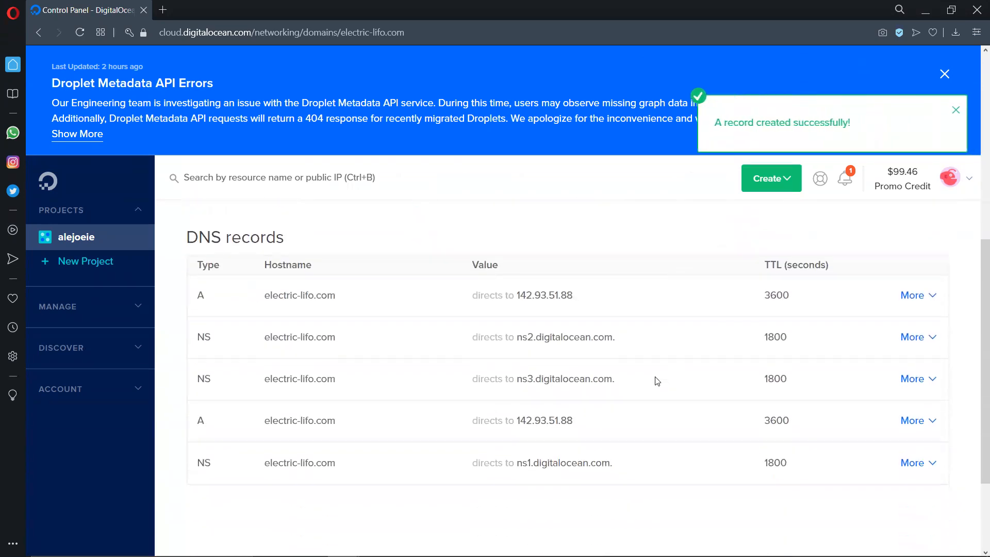
- Create an A record with hostname www directed to the electrolifo Droplet
scroll(236, 356, down, 3)
click(229, 311)
text(www)
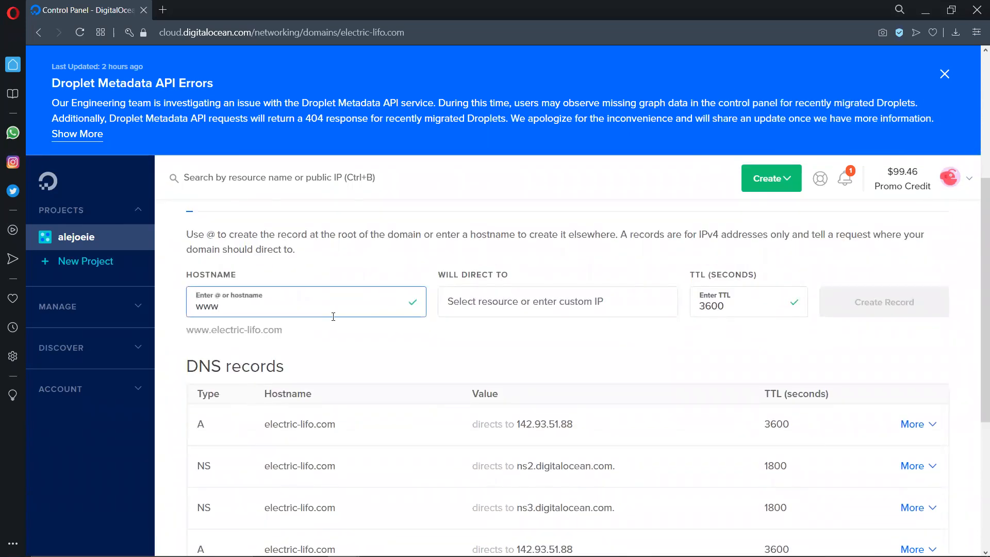
click(549, 303)
click(503, 331)
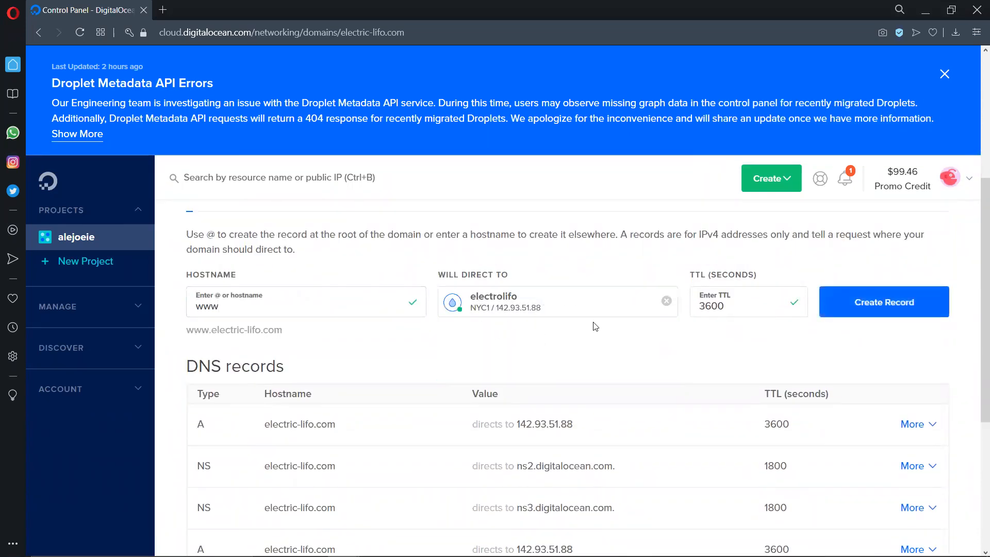
click(859, 293)
scroll(236, 304, down, 3)
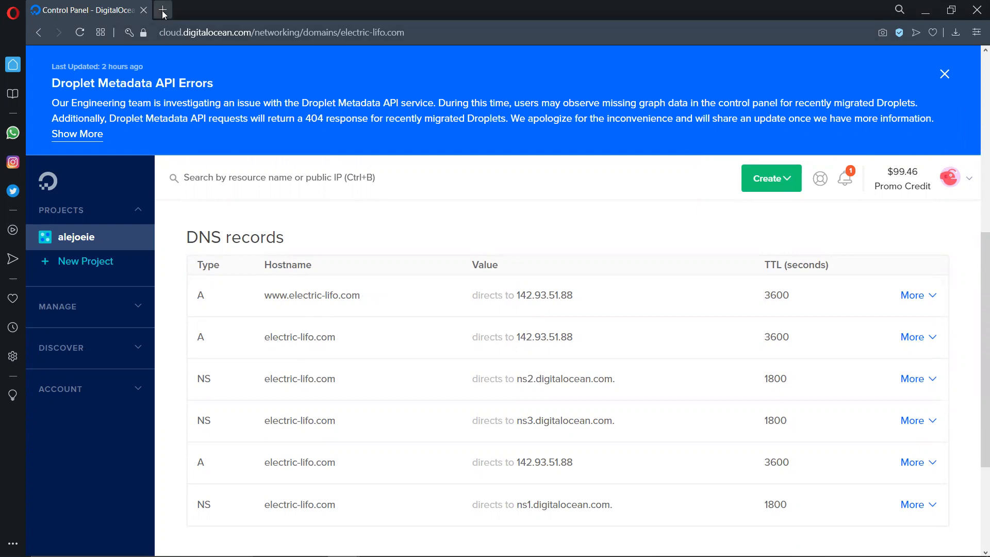
key(ctrl+t)
text(www.e)
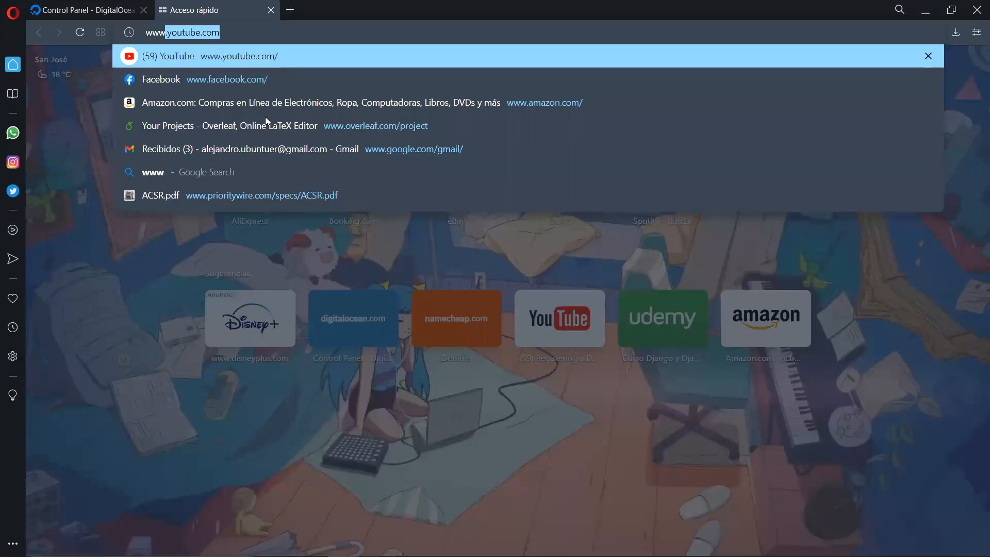
text(lectric-)
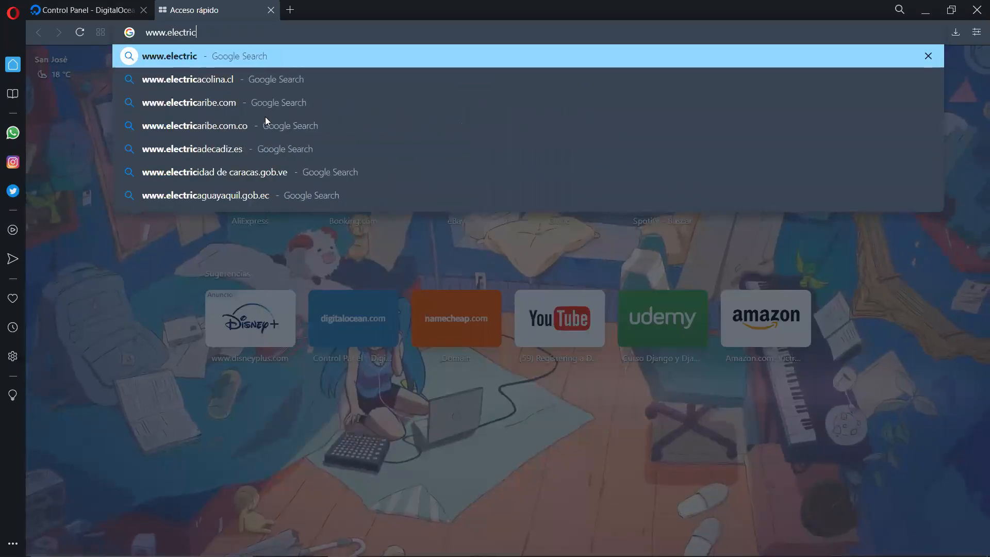
text(lifo.com)
key(Return)
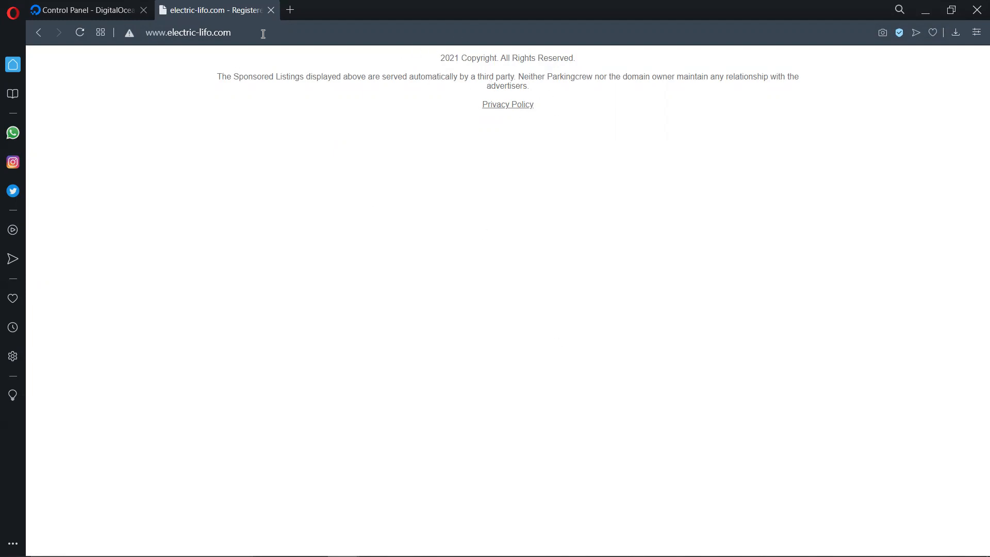
click(270, 10)
scroll(559, 250, down, 2)
scroll(683, 278, up, 2)
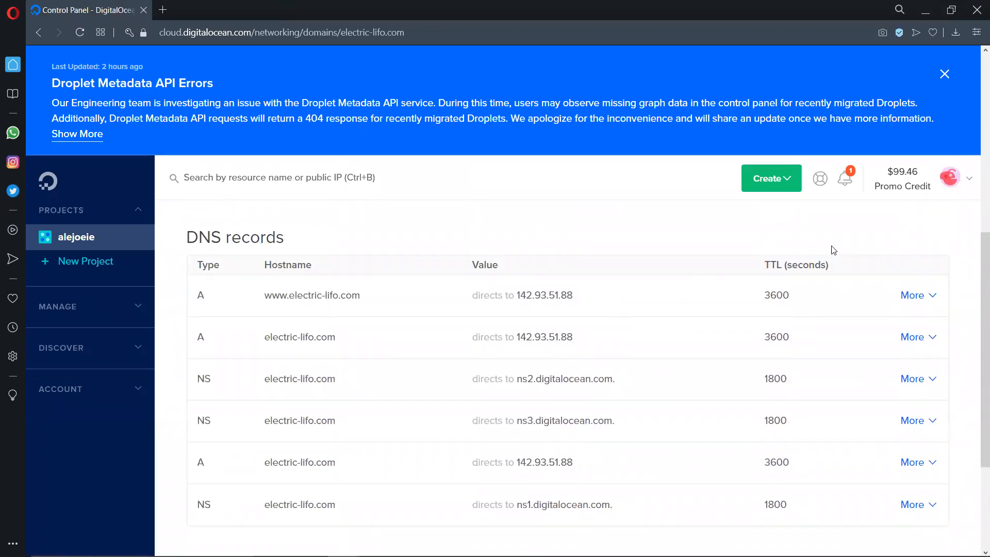
scroll(505, 303, up, 3)
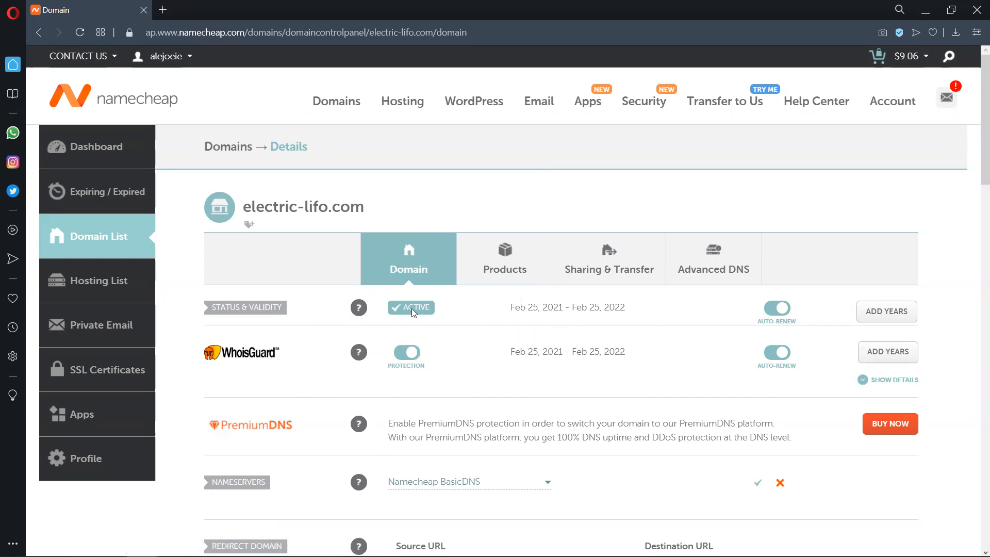
- On Namecheap, switch the nameservers of electric-lifo.com to Custom DNS
scroll(531, 295, down, 3)
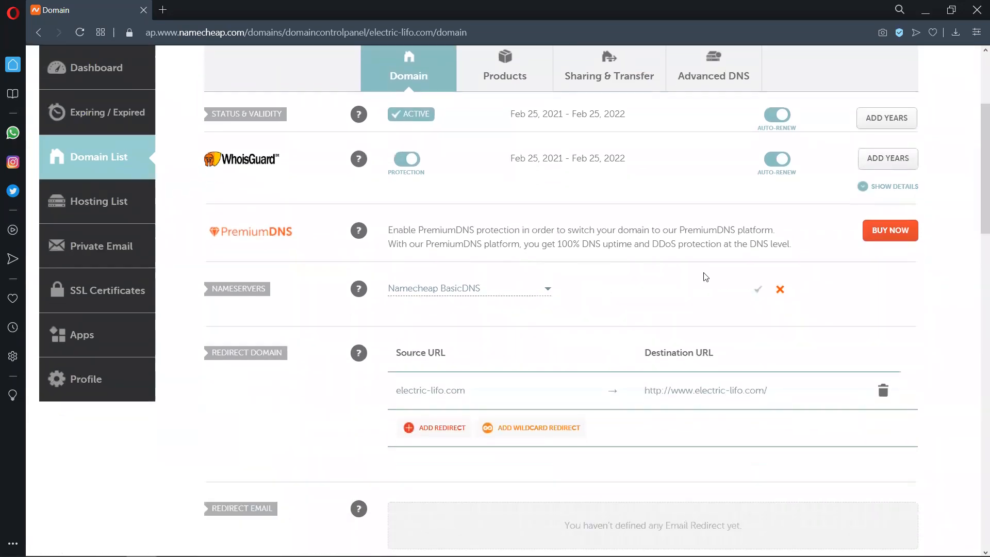
double_click(269, 292)
click(515, 293)
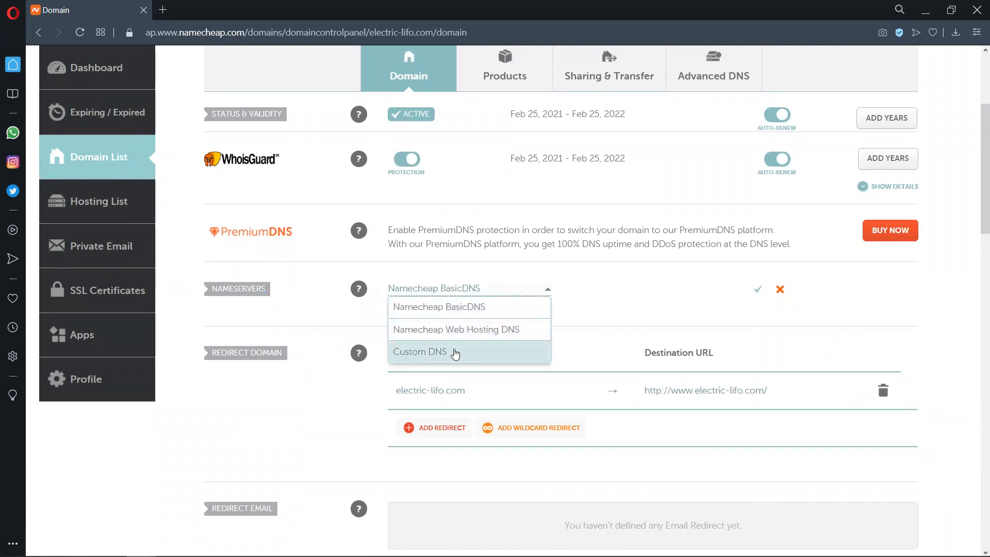
click(453, 354)
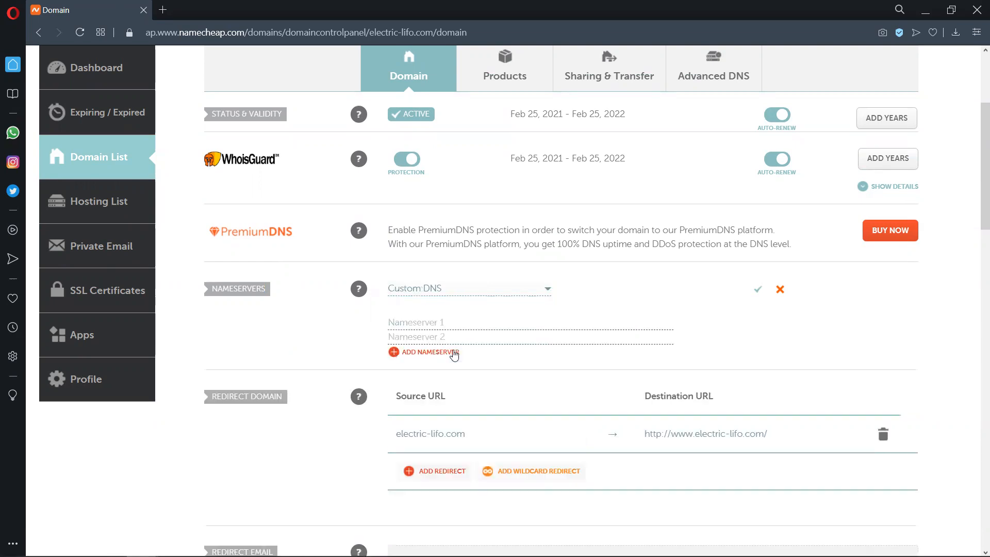
- Enter ns1.digitalocean.com as the first custom nameserver
click(496, 323)
text(ns1)
text(.digital)
text(oxea)
key(BackSpace)
key(BackSpace)
text(ean.com)
- Enter ns2.digitalocean.com as the second custom nameserver
click(449, 336)
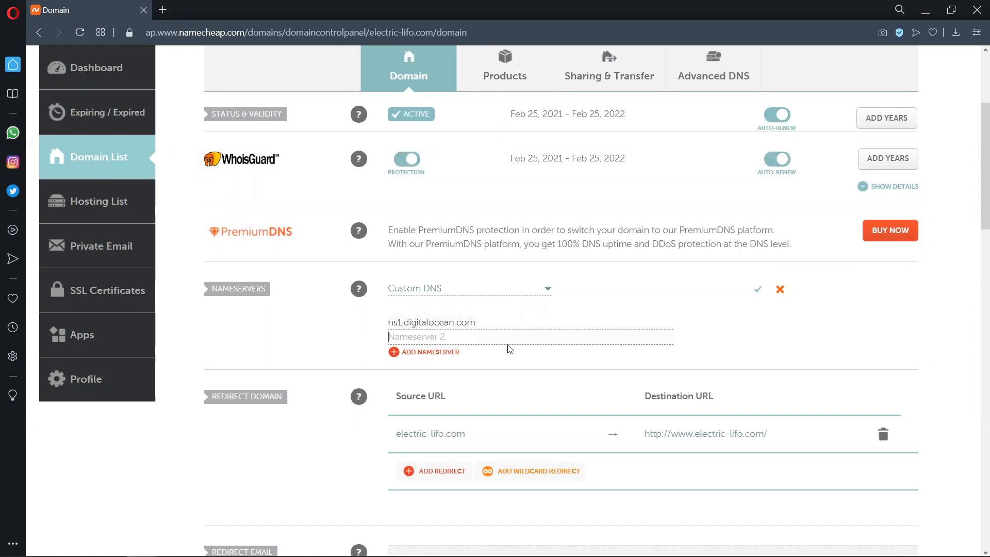
text(ns1)
text(.digital)
key(Left)
key(Left)
key(Left)
key(Left)
key(BackSpace)
text(2.digitalocean.com)
- Add a third nameserver, ns3.digitalocean.com, and save the custom nameserver list
click(428, 352)
text(n)
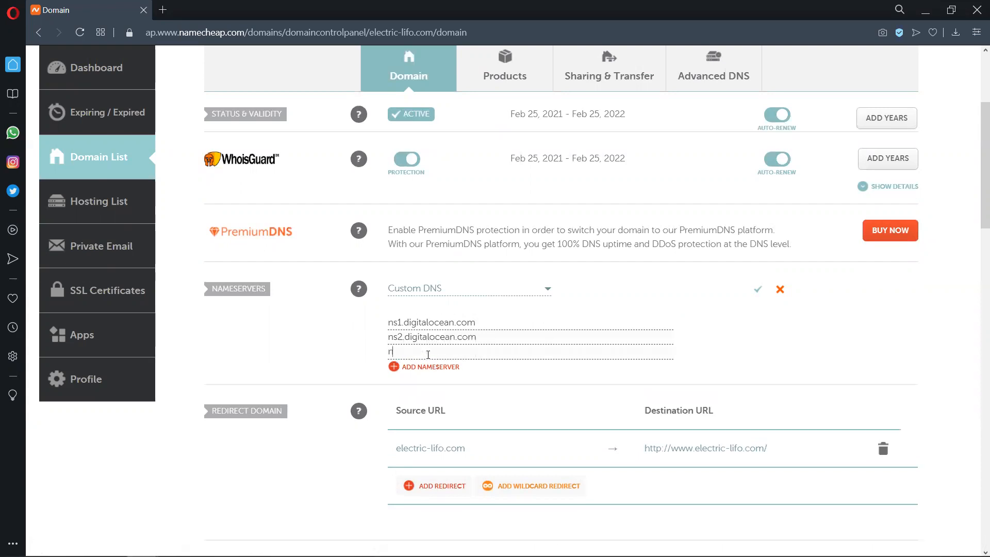
text(s3.digitalocean.com)
click(757, 288)
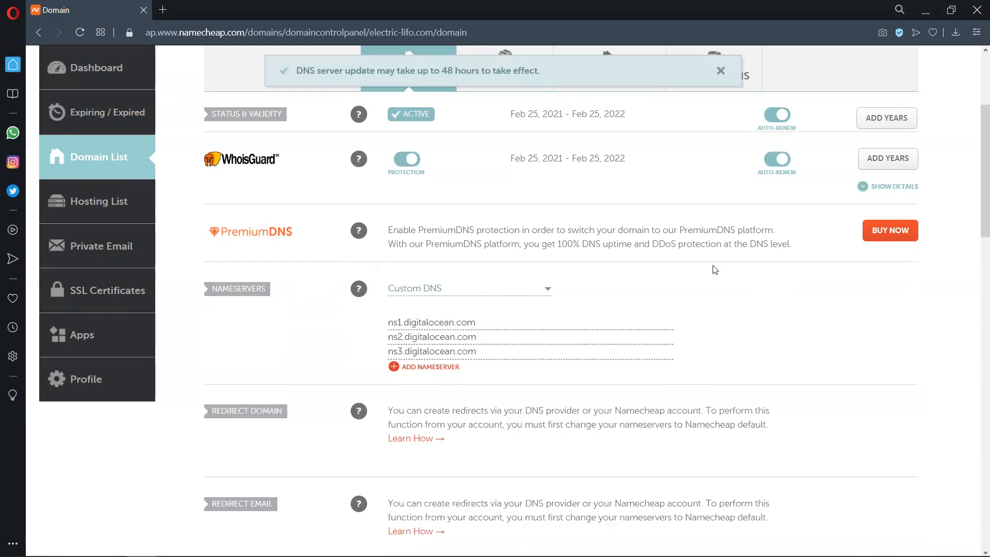
scroll(507, 209, down, 5)
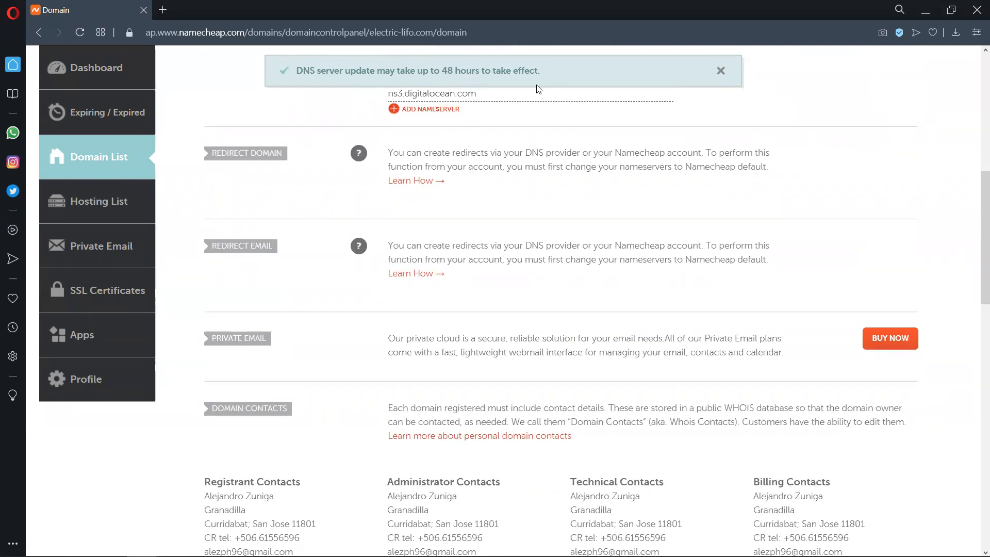
scroll(792, 144, up, 9)
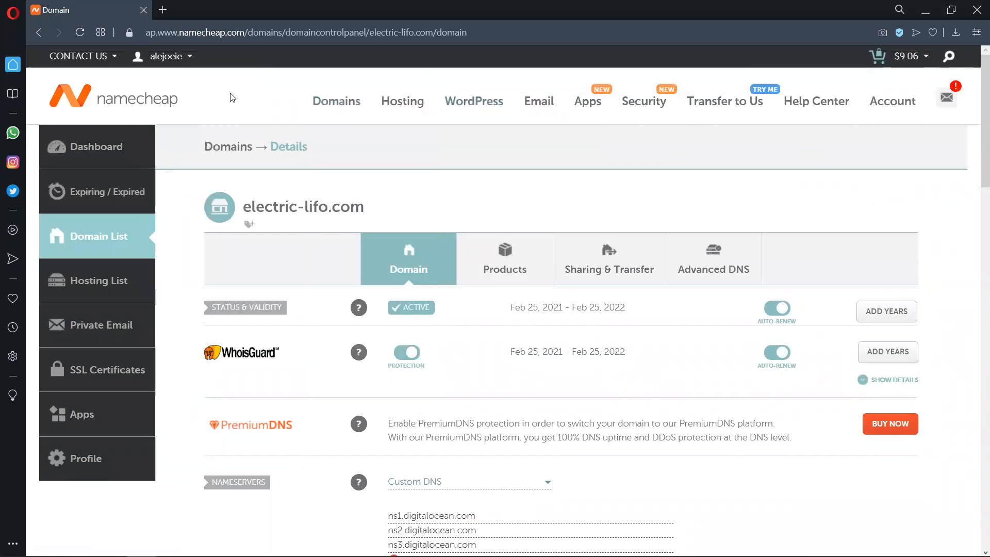
mouse_move(392, 109)
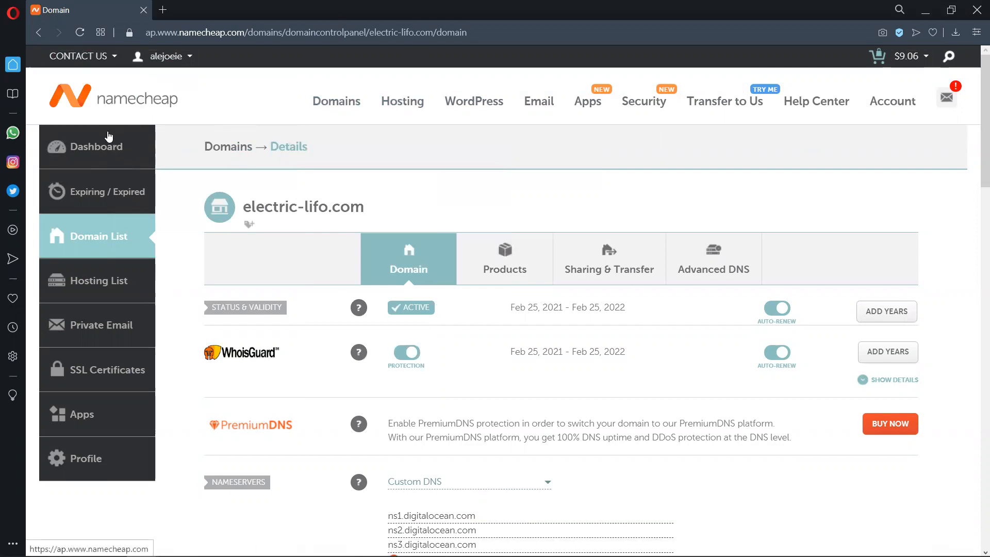
drag(406, 209, 241, 206)
click(414, 211)
scroll(561, 233, down, 1)
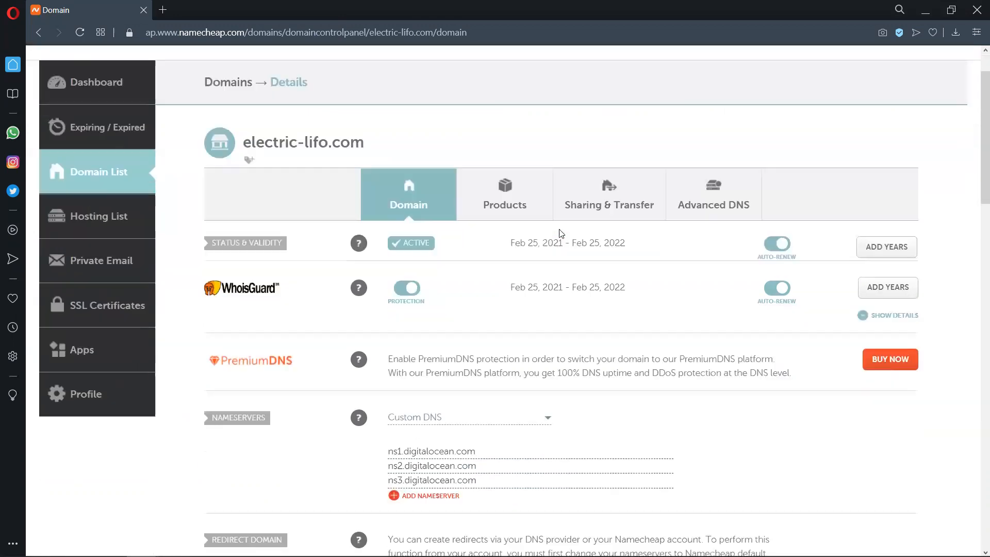
scroll(560, 233, down, 2)
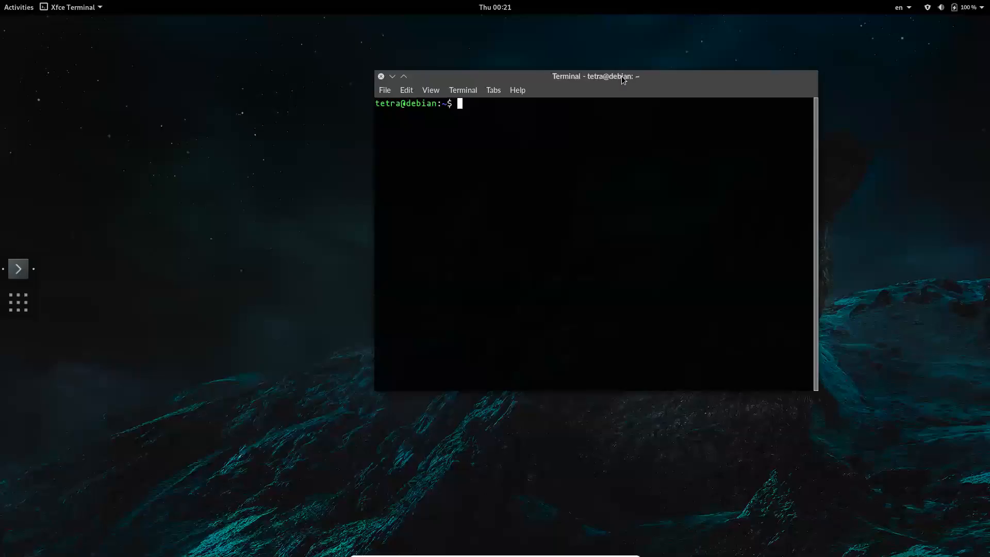
drag(621, 76, 427, 59)
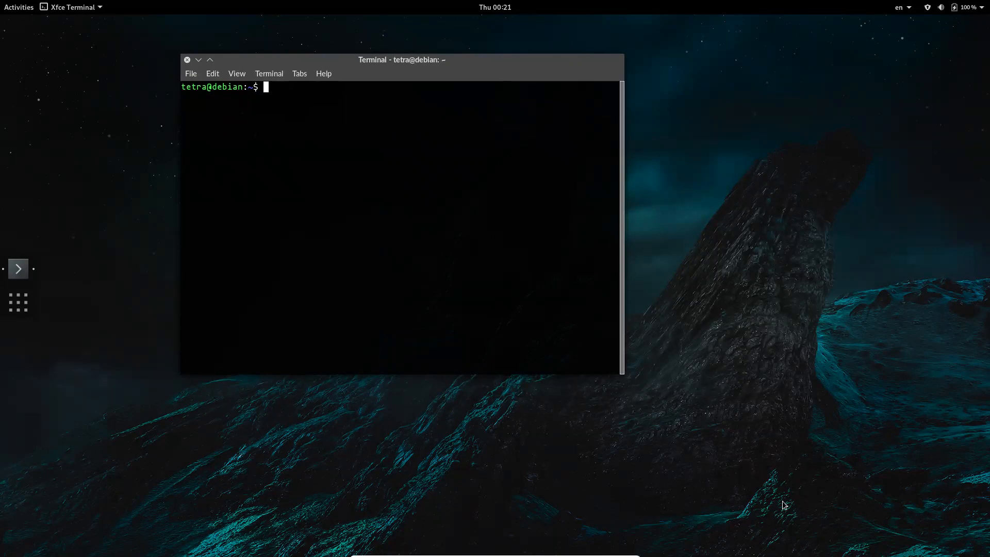
drag(392, 60, 483, 81)
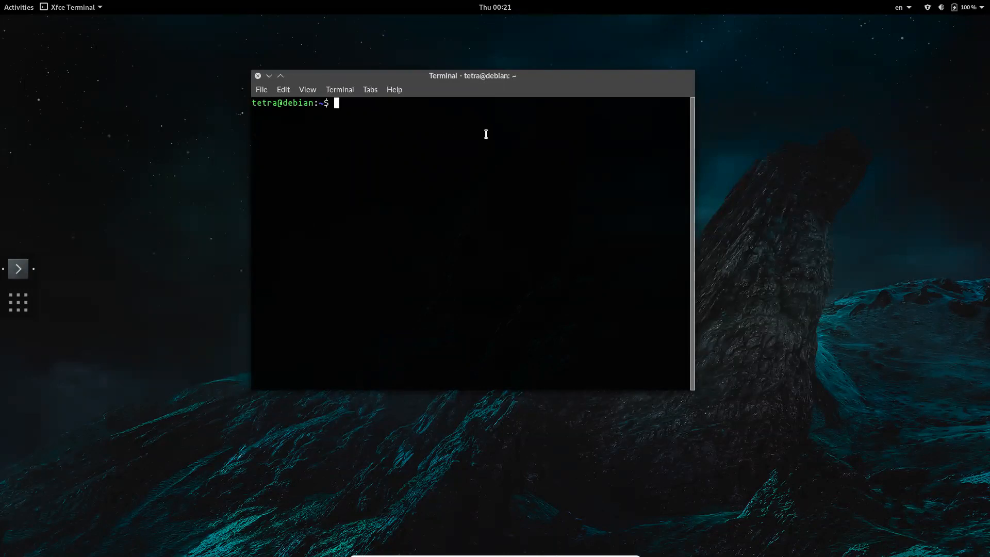
text(shh)
key(BackSpace)
key(BackSpace)
key(BackSpace)
text(sh root@)
text(142.93.51.88)
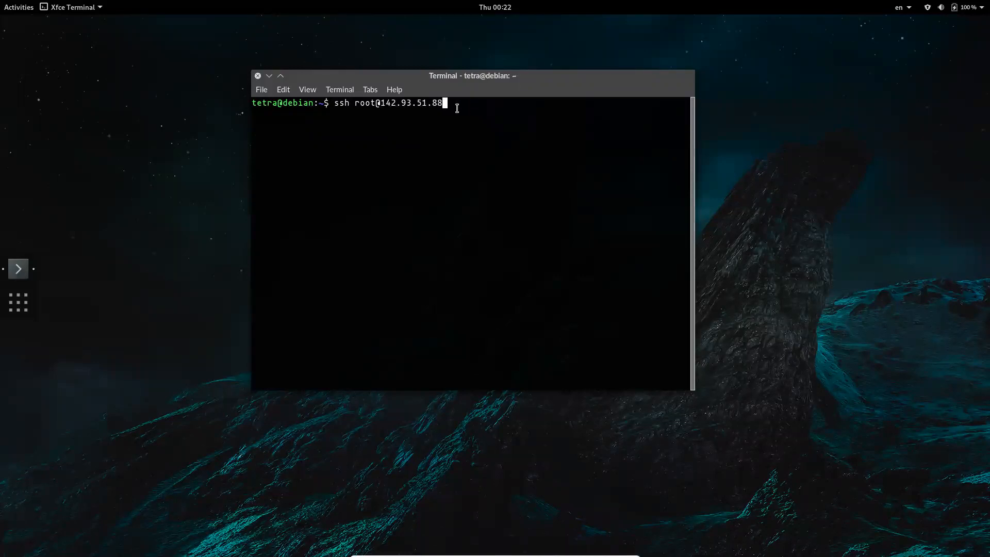
drag(385, 105, 473, 120)
click(473, 120)
key(Return)
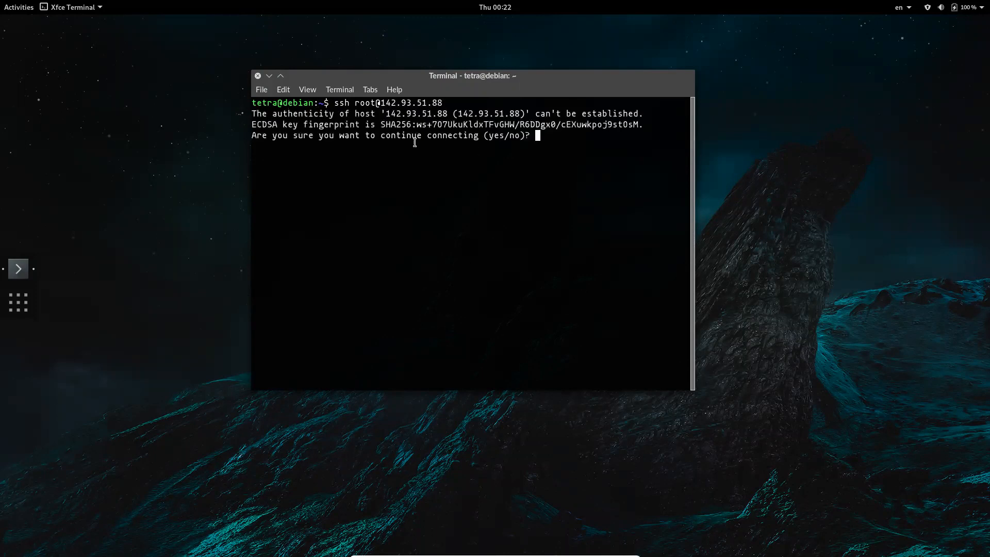
- Accept the host's key fingerprint with yes and log in by entering the root password
text(yes)
key(Return)
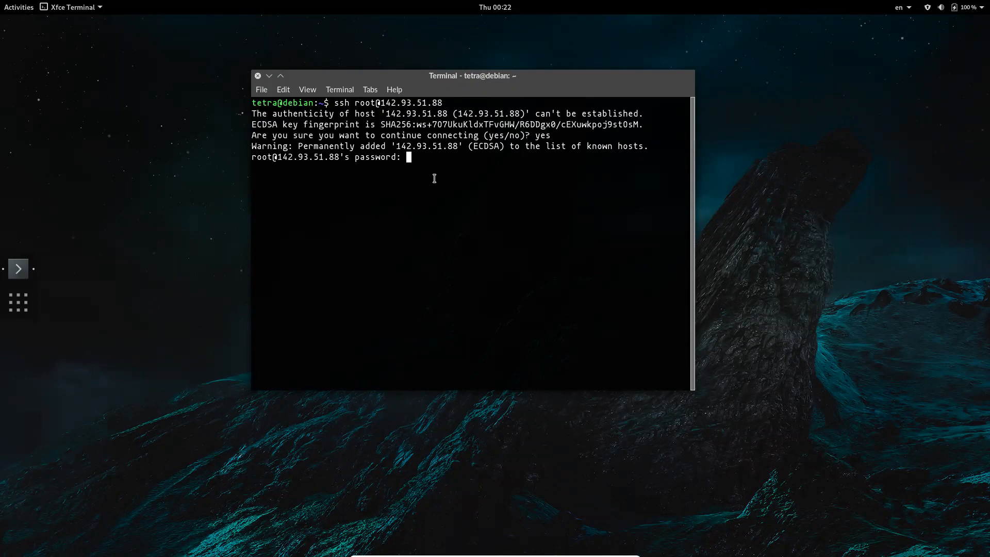
key(Return)
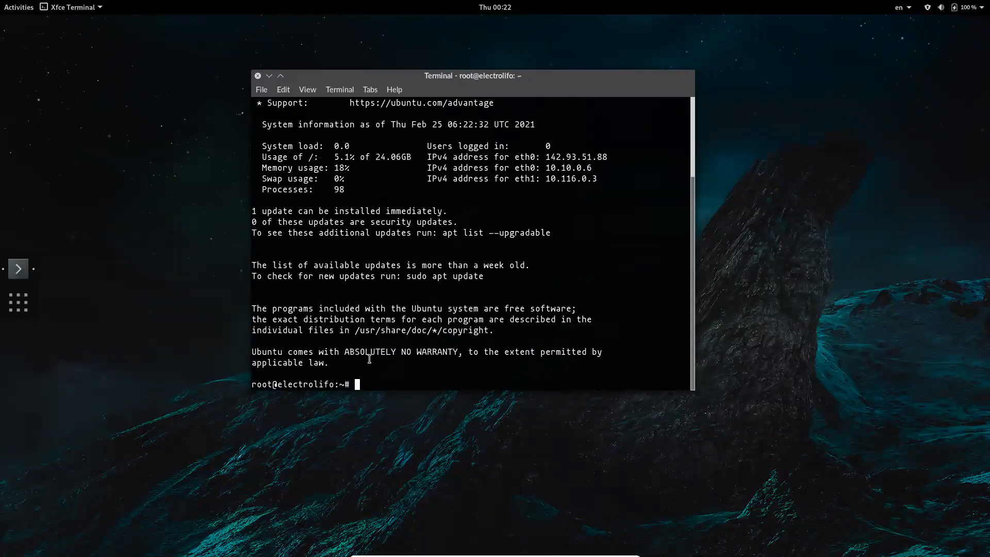
scroll(464, 247, up, 3)
scroll(585, 117, down, 3)
drag(434, 75, 480, 44)
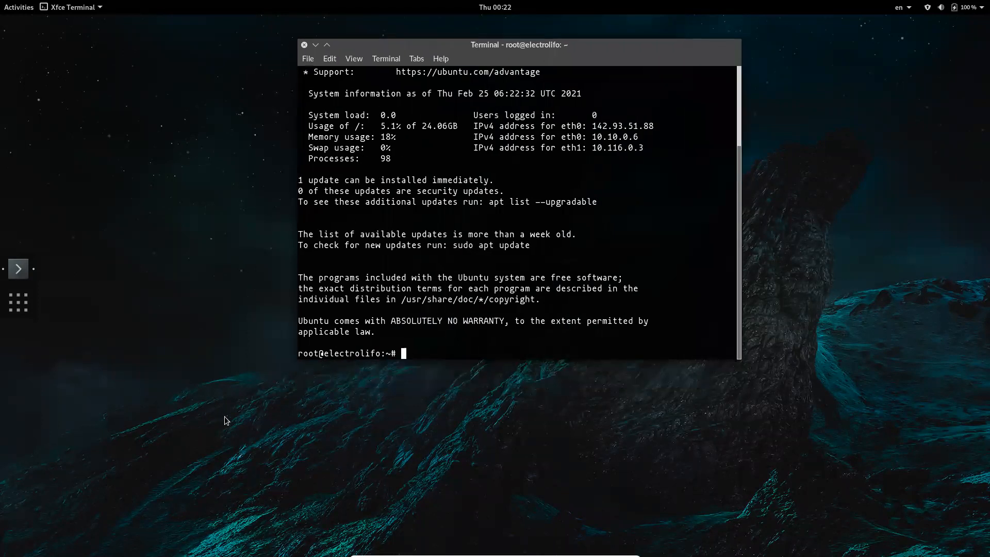
triple_click(431, 354)
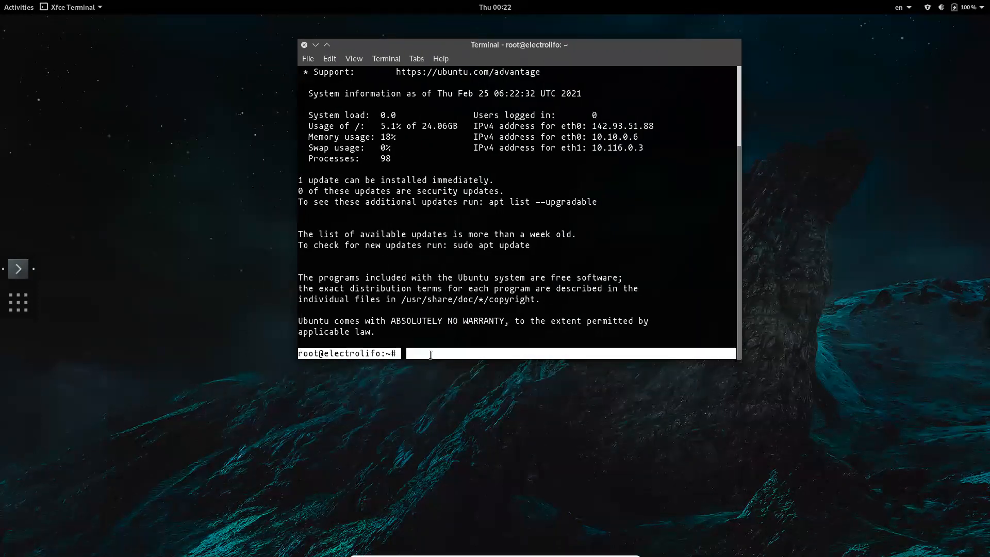
click(420, 355)
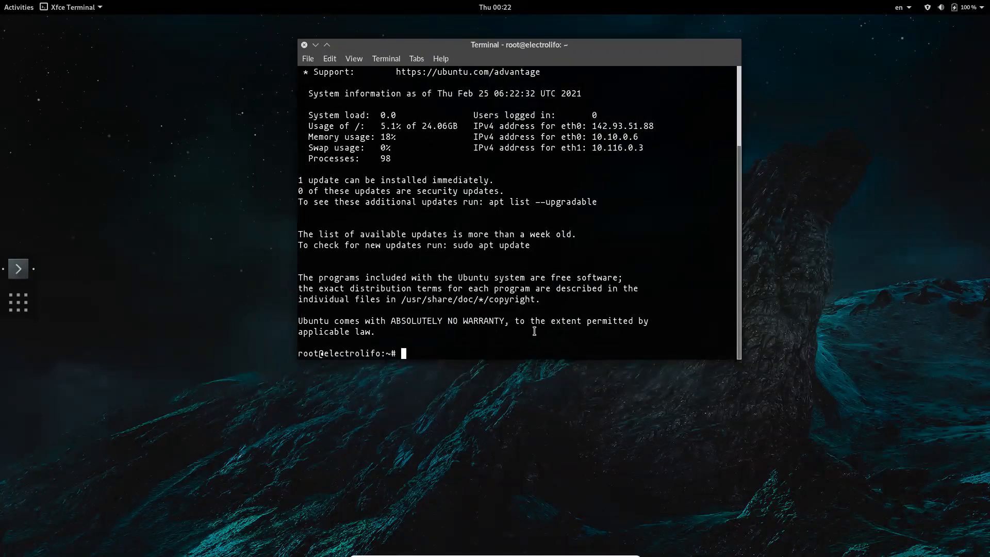
- Refresh the server's package lists with sudo apt update
text(sudo ap)
key(BackSpace)
text(t update)
key(Return)
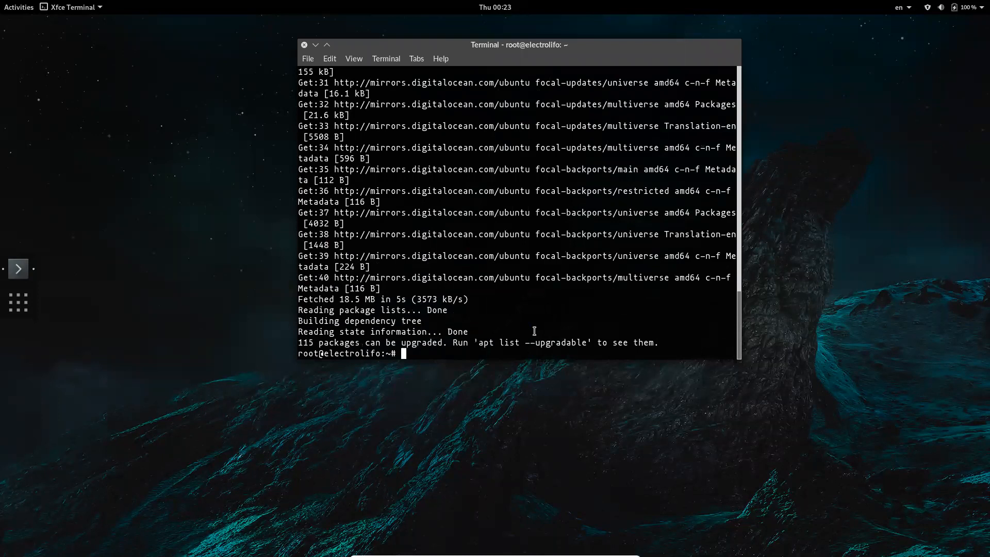
- Clear the terminal and upgrade the server's packages with sudo apt upgrade, answering y to continue
key(ctrl+l)
text(sudo)
key(BackSpace)
key(BackSpace)
key(BackSpace)
key(BackSpace)
key(Up)
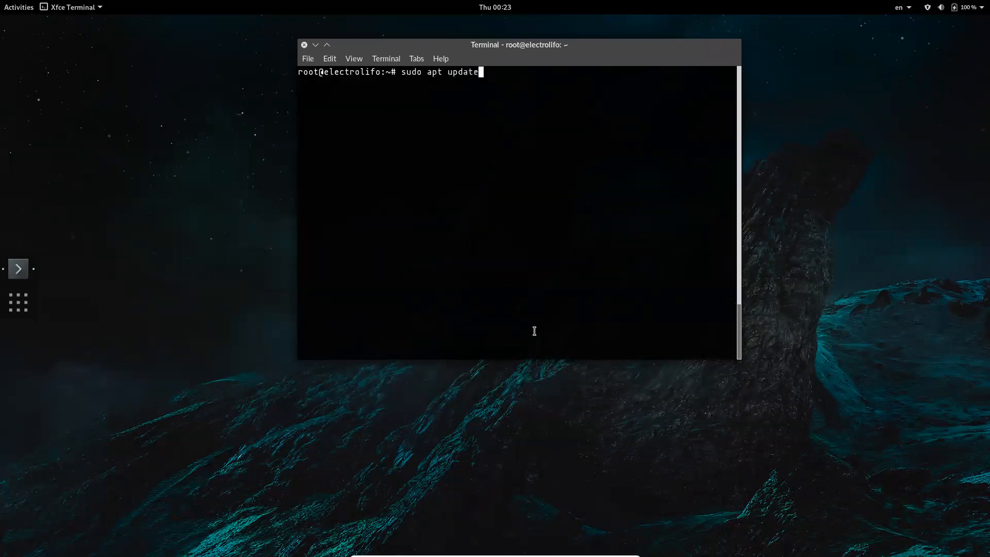
key(BackSpace)
key(BackSpace)
key(BackSpace)
key(BackSpace)
text(grade)
key(Return)
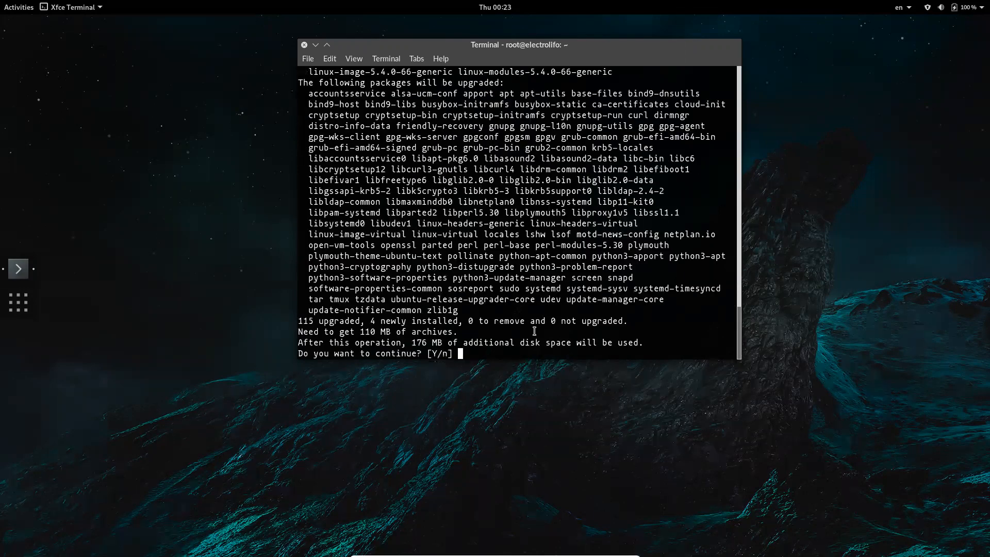
text(y)
key(Return)
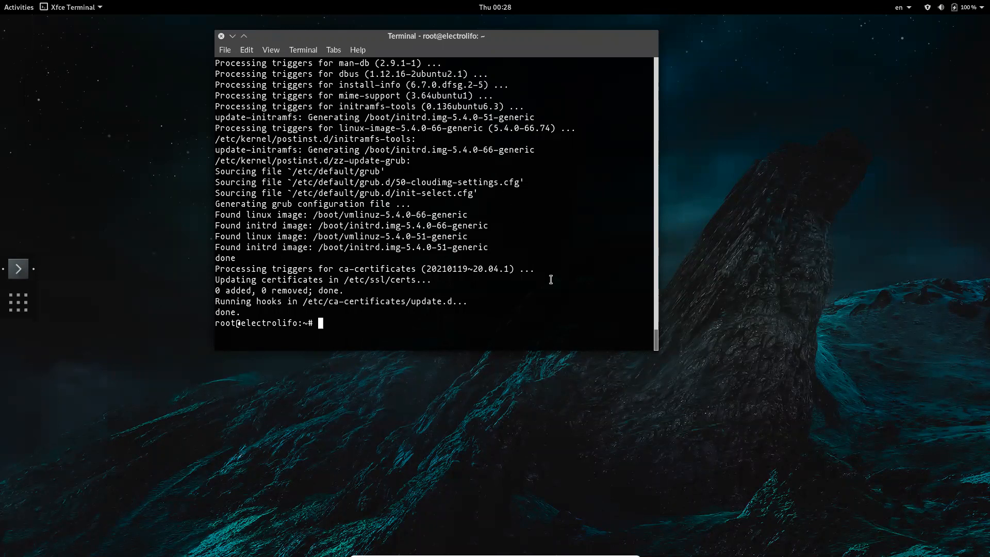
- Clear the upgrade output from the terminal and move its window to a more central place on the desktop
scroll(550, 278, up, 12)
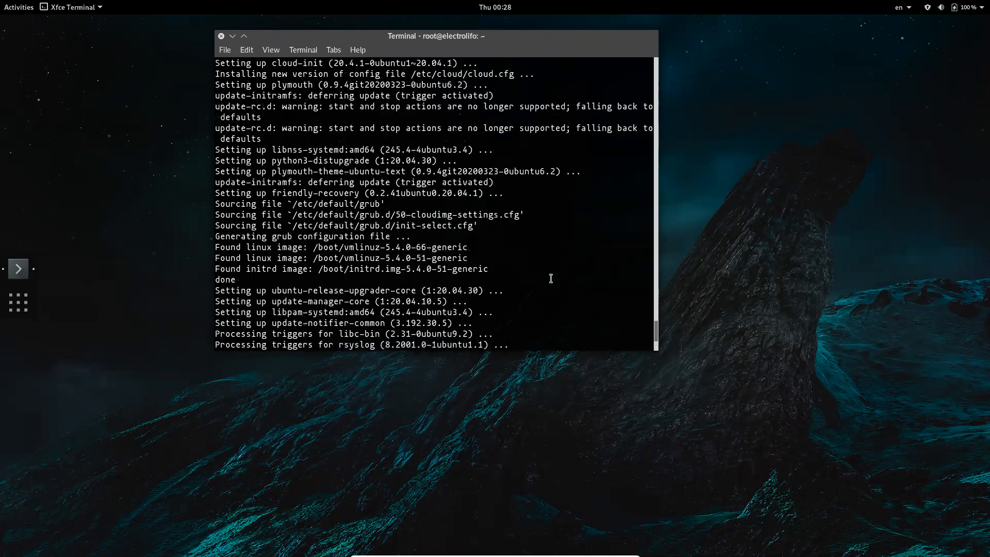
scroll(550, 277, down, 12)
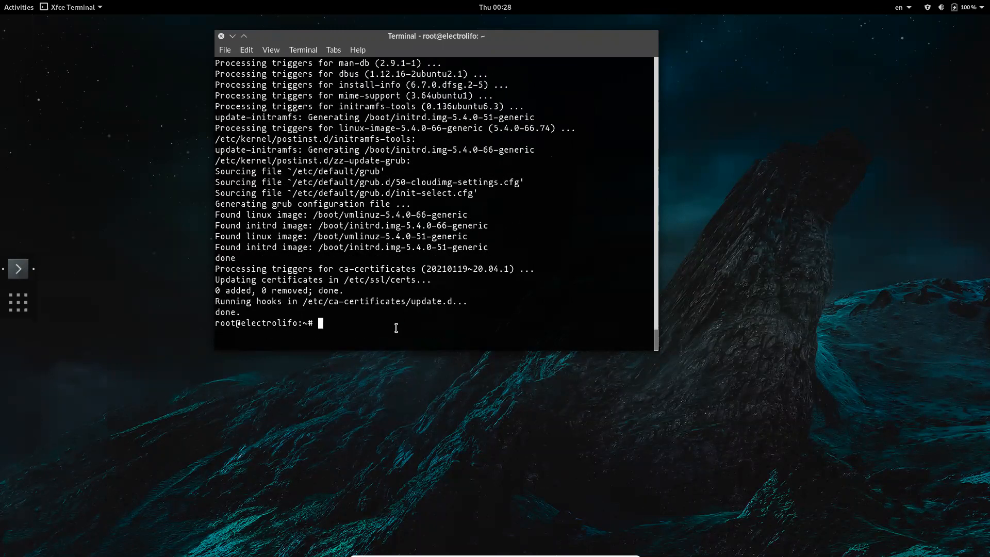
key(ctrl+l)
key(Return)
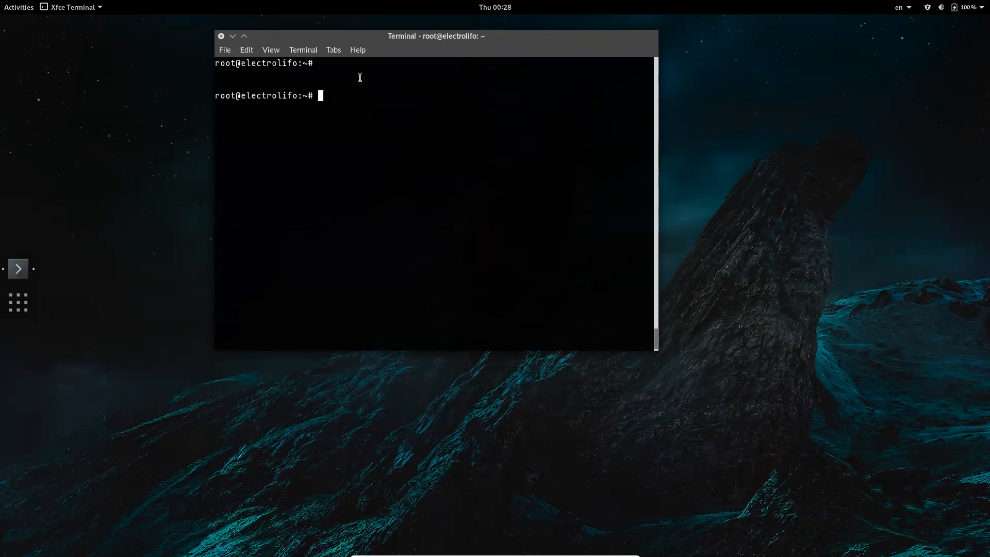
key(ctrl+l)
drag(369, 41, 410, 66)
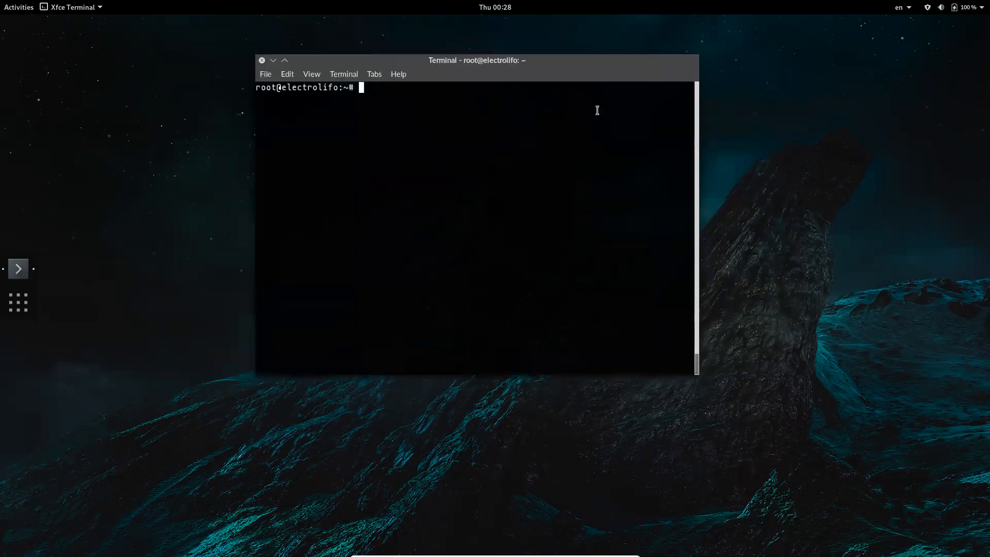